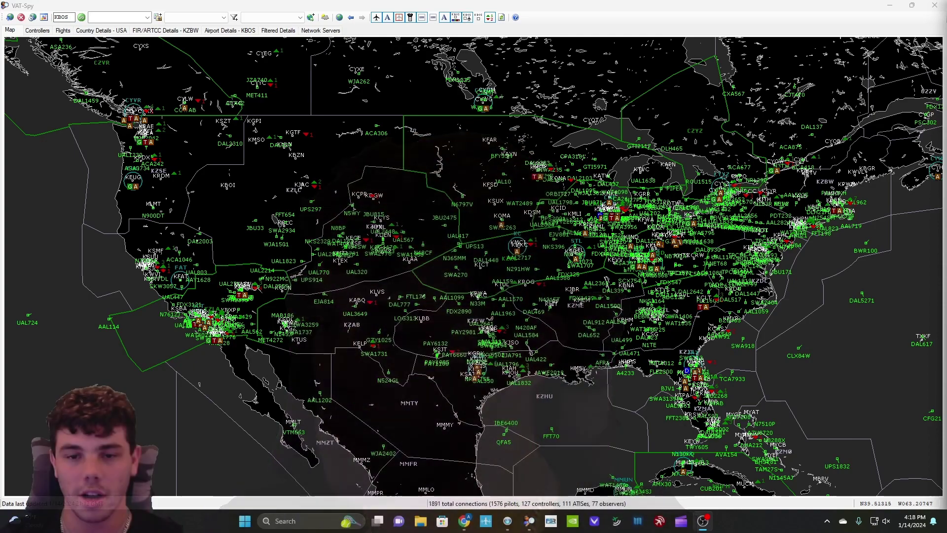
Survey air traffic and controller coverage across the United States on the map, from the west coast to the east coast
drag(792, 280, 812, 273)
drag(451, 171, 422, 211)
scroll(406, 182, down, 1)
drag(380, 282, 407, 271)
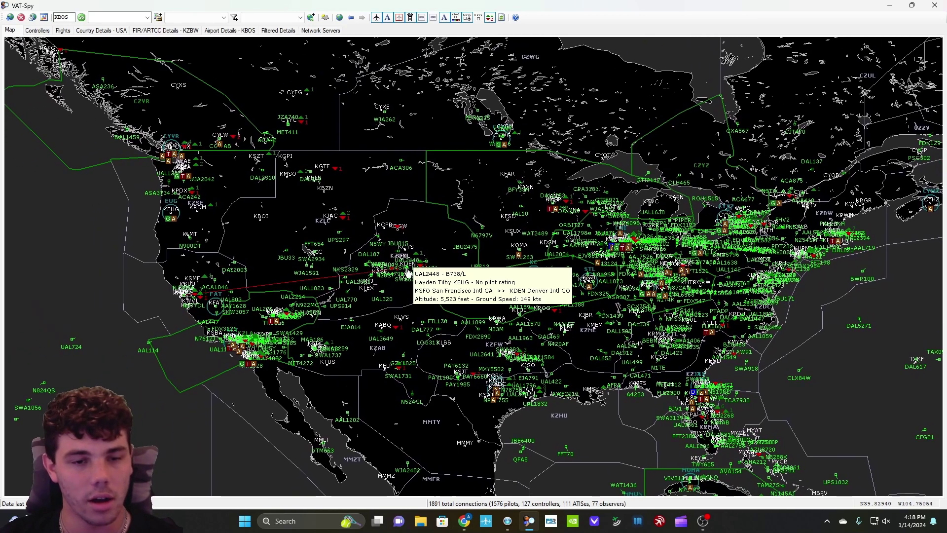
drag(497, 255, 489, 236)
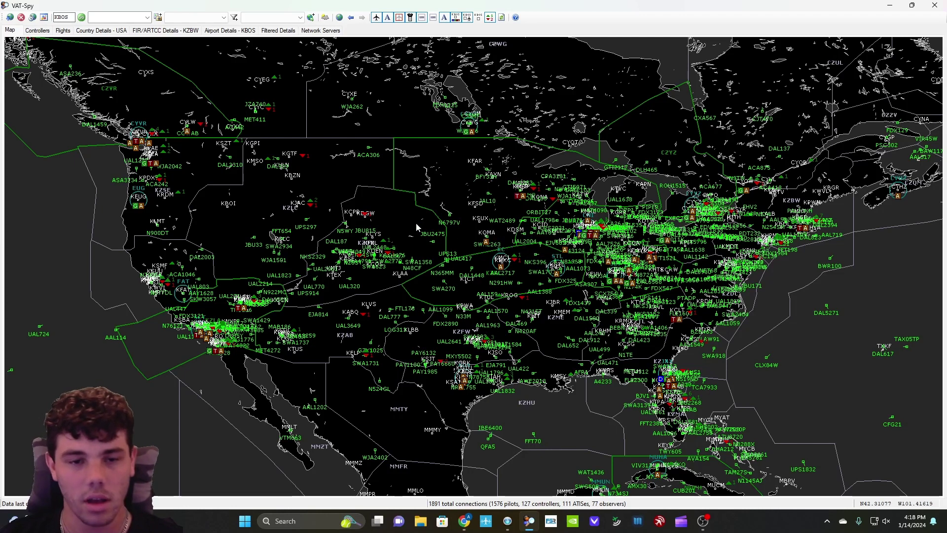
drag(425, 229, 363, 211)
drag(701, 294, 691, 317)
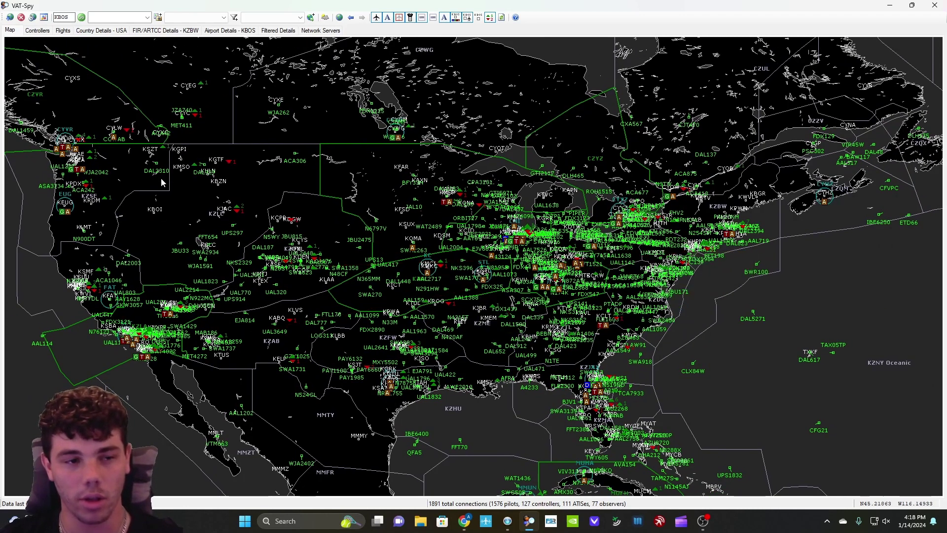
mouse_move(722, 322)
mouse_down()
mouse_move(699, 310)
mouse_move(710, 318)
mouse_up()
mouse_move(75, 151)
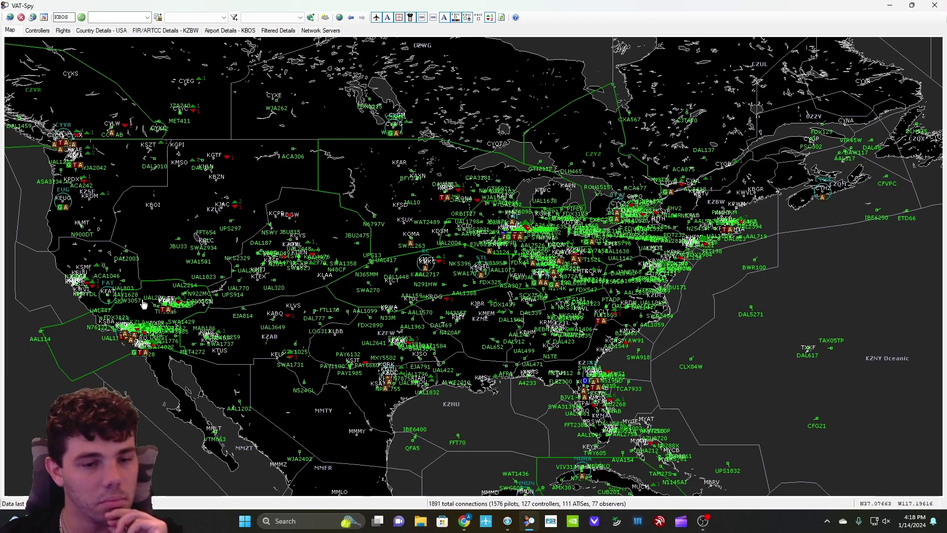
Check which controllers are online at Louisville and for Jacksonville Approach/Departure
scroll(629, 308, up, 2)
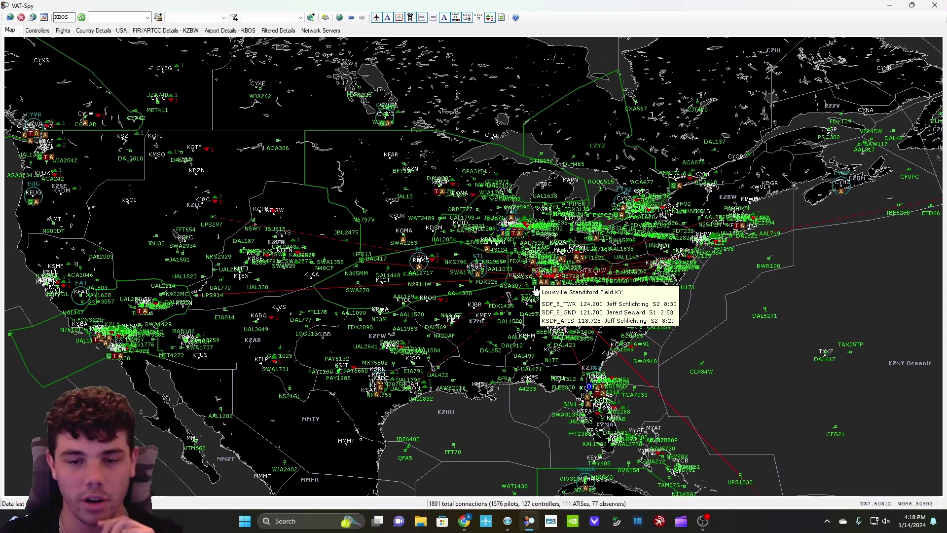
scroll(629, 307, up, 1)
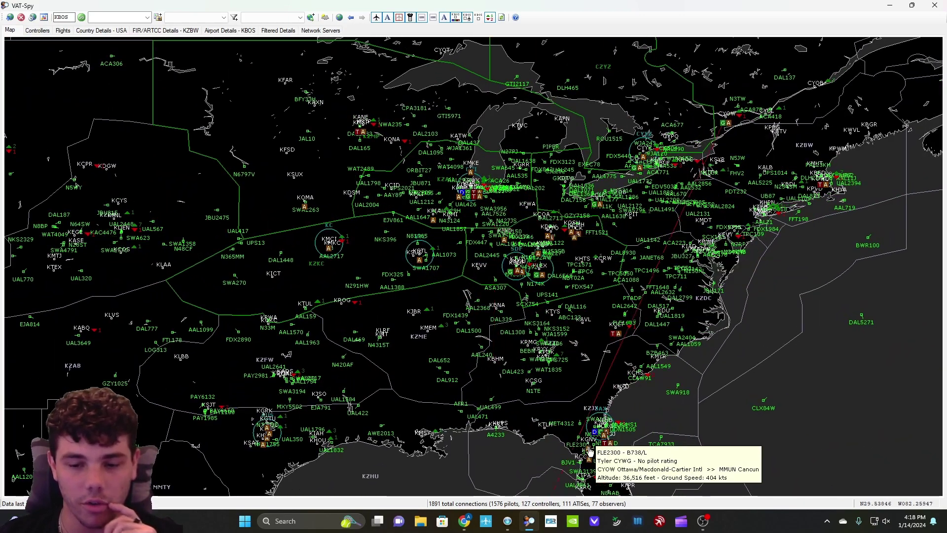
drag(668, 430, 635, 334)
scroll(548, 341, up, 2)
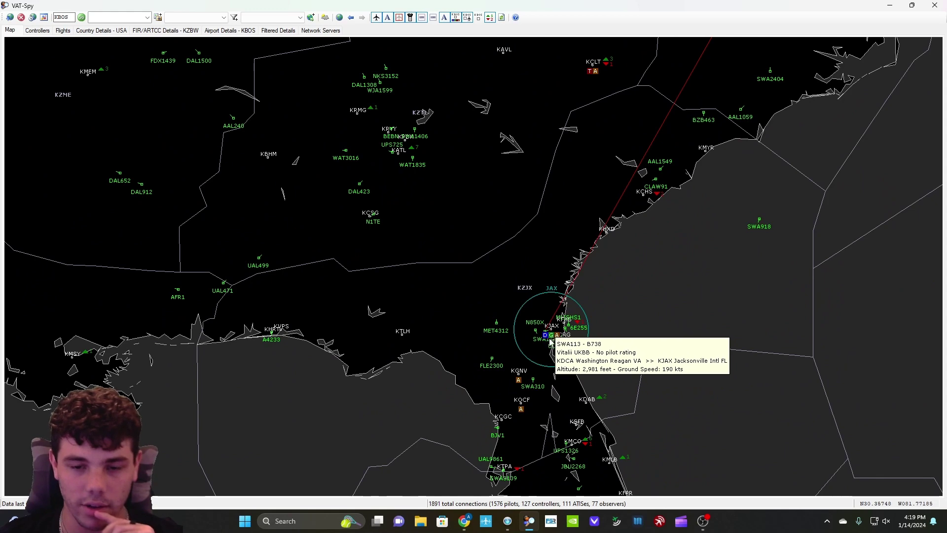
mouse_move(551, 295)
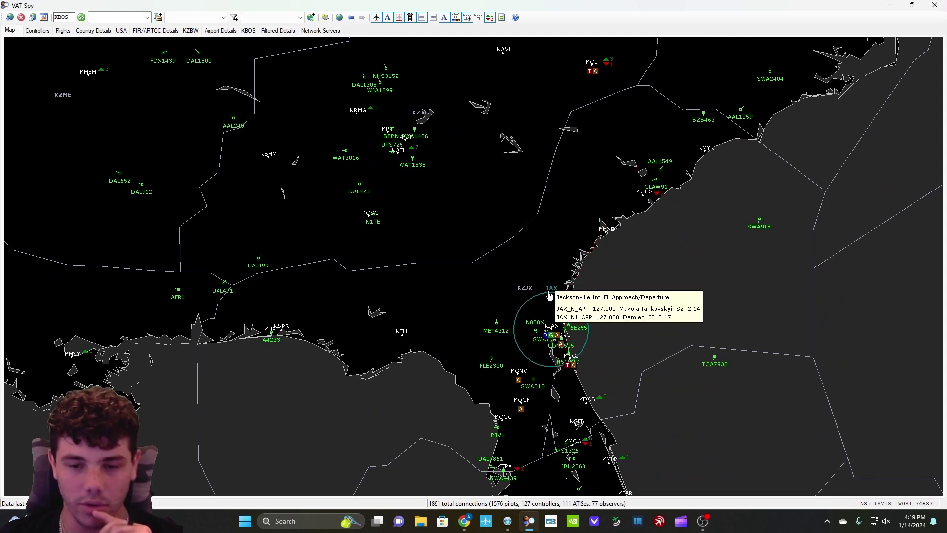
scroll(612, 344, down, 3)
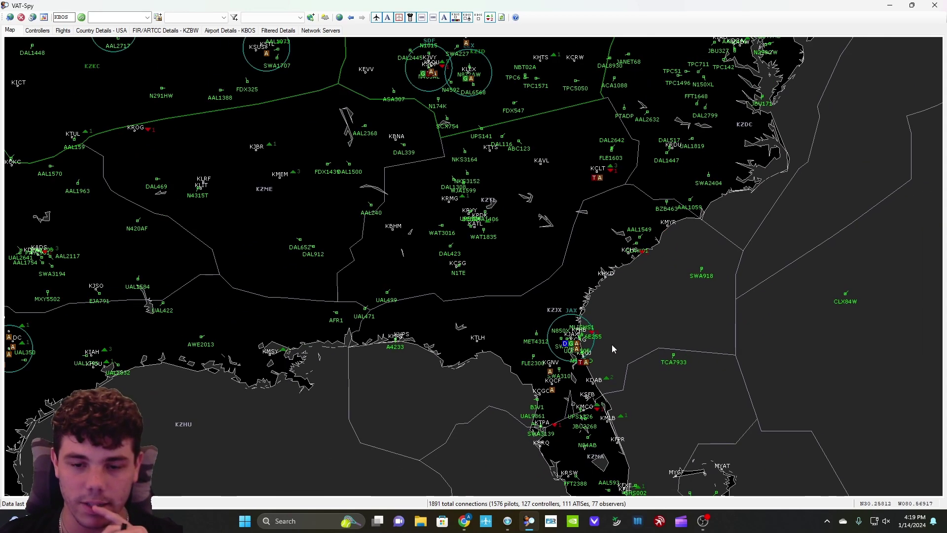
Inspect the online controllers and the departures list at Chicago-O'Hare
scroll(438, 218, up, 3)
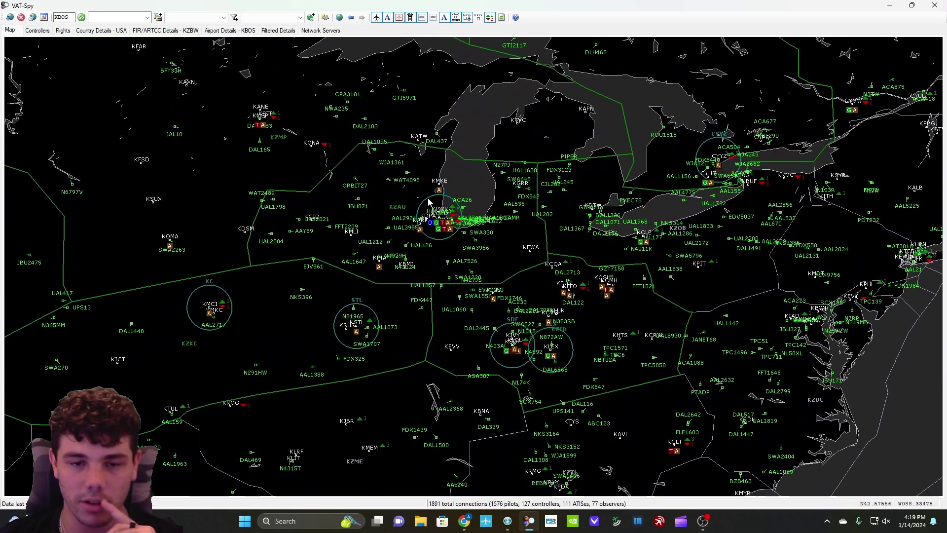
scroll(437, 218, up, 2)
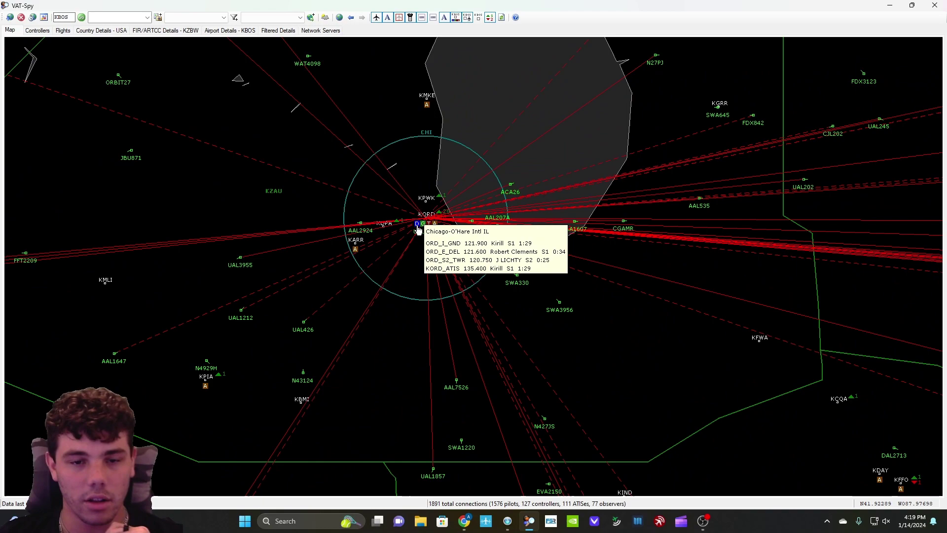
mouse_move(427, 236)
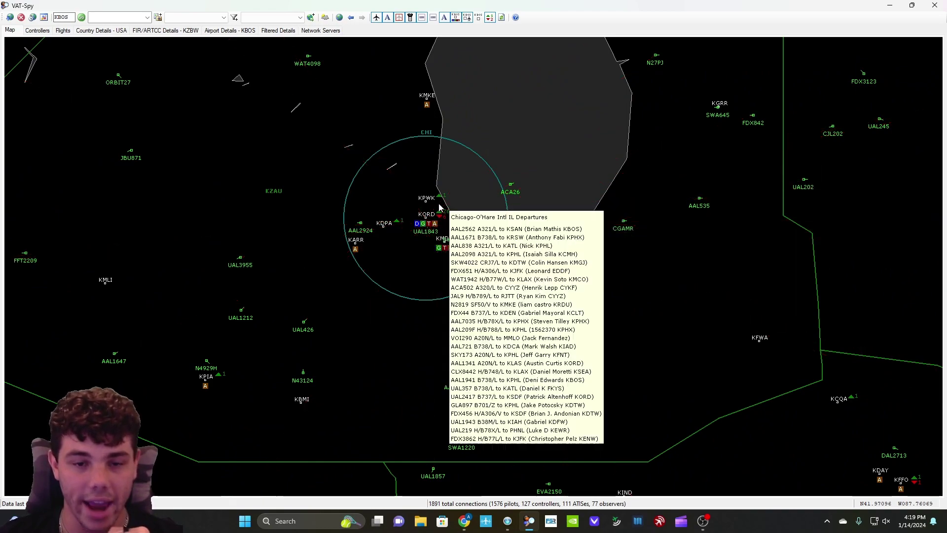
scroll(434, 198, down, 3)
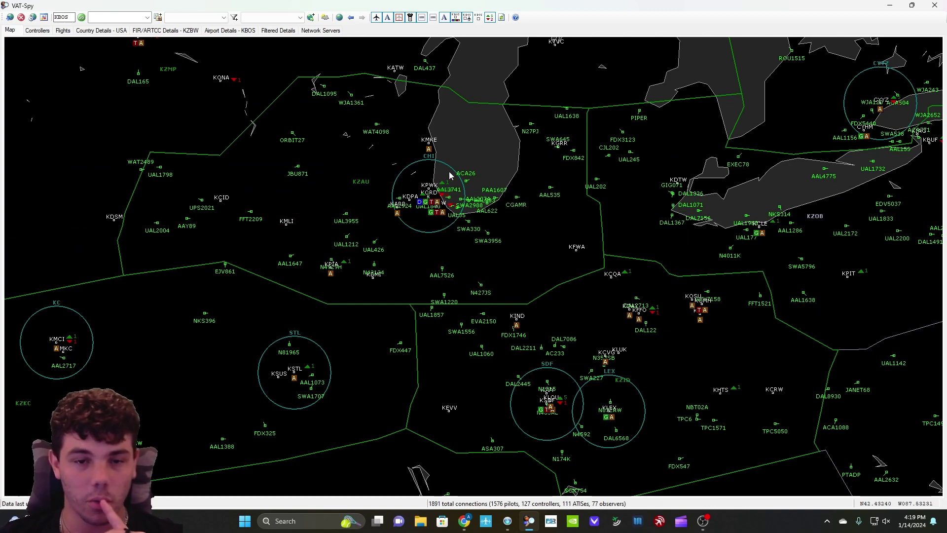
scroll(633, 376, down, 3)
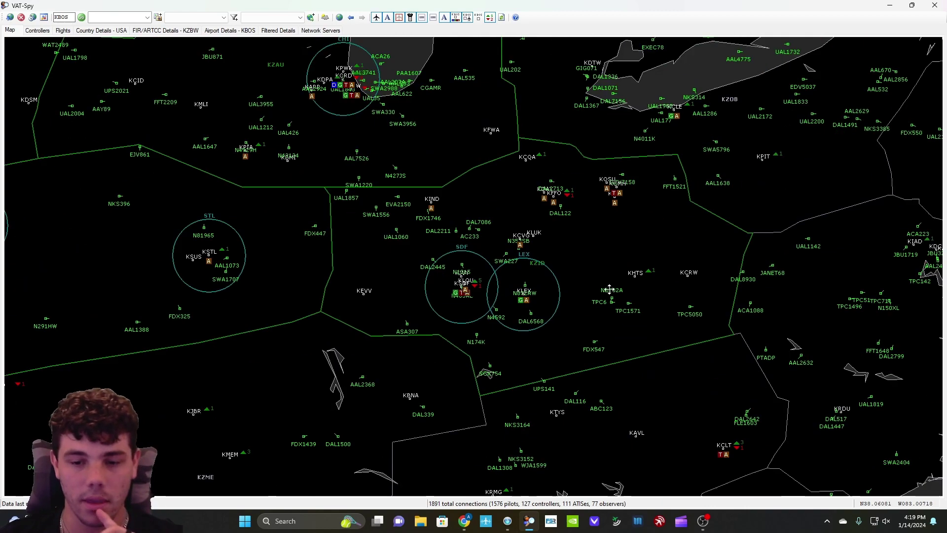
Compare traffic and staffed airports in the region between the Great Lakes and Florida
scroll(679, 347, down, 2)
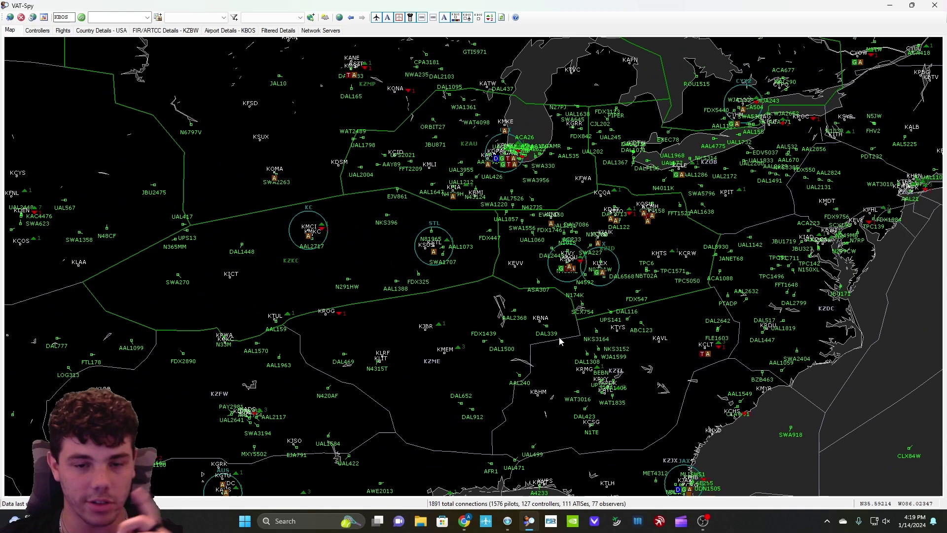
drag(655, 320, 639, 370)
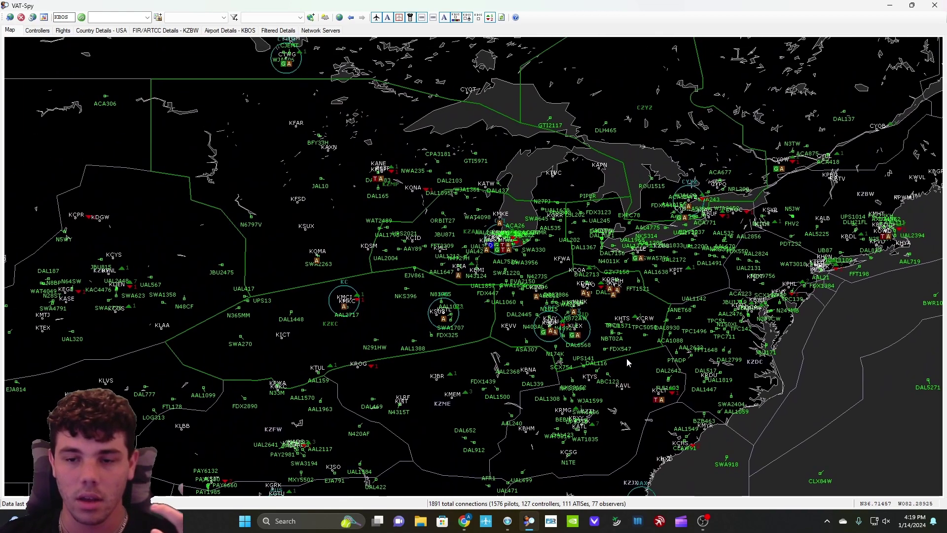
scroll(633, 318, up, 2)
scroll(635, 323, up, 1)
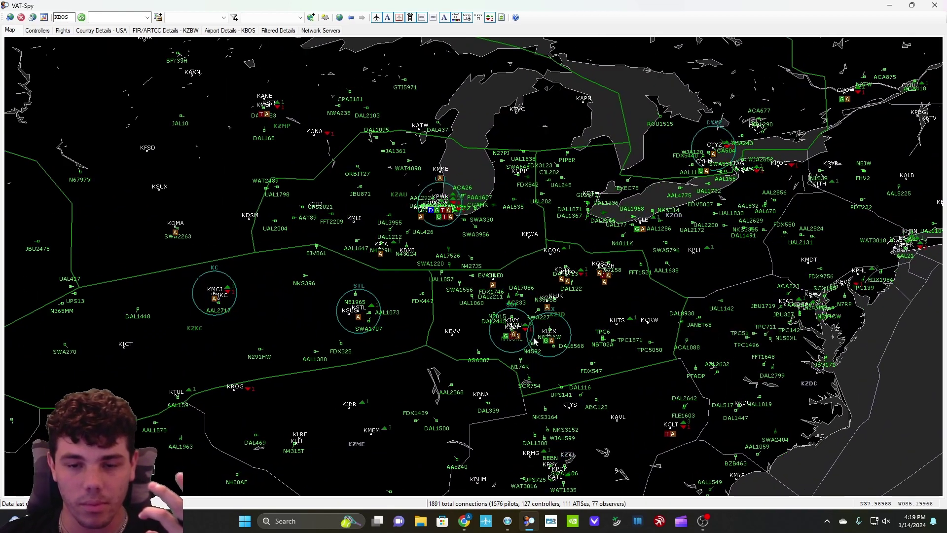
drag(705, 257, 687, 154)
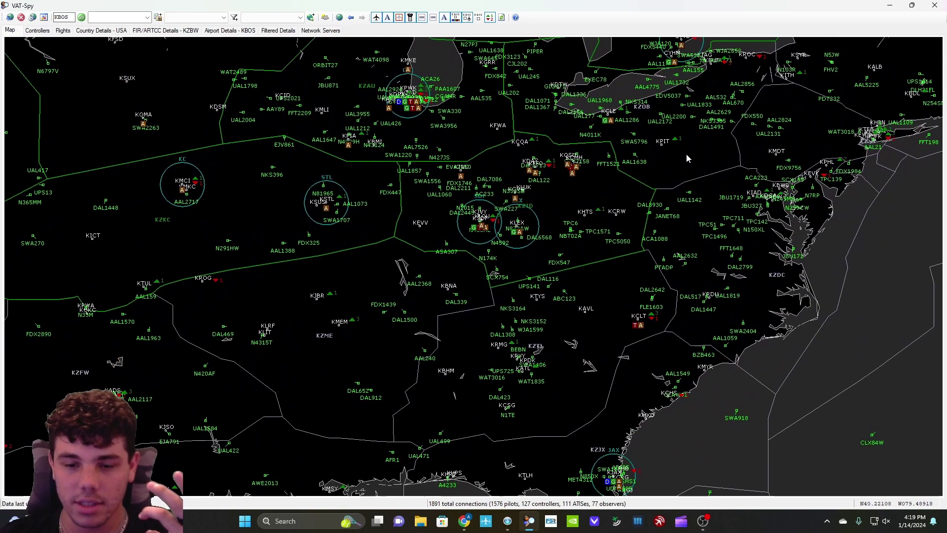
drag(555, 317, 506, 187)
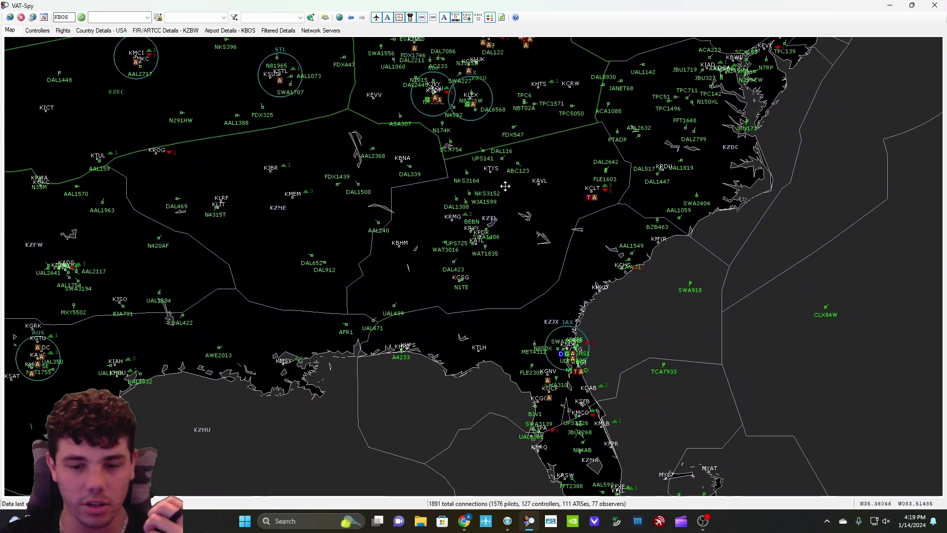
drag(612, 220, 615, 399)
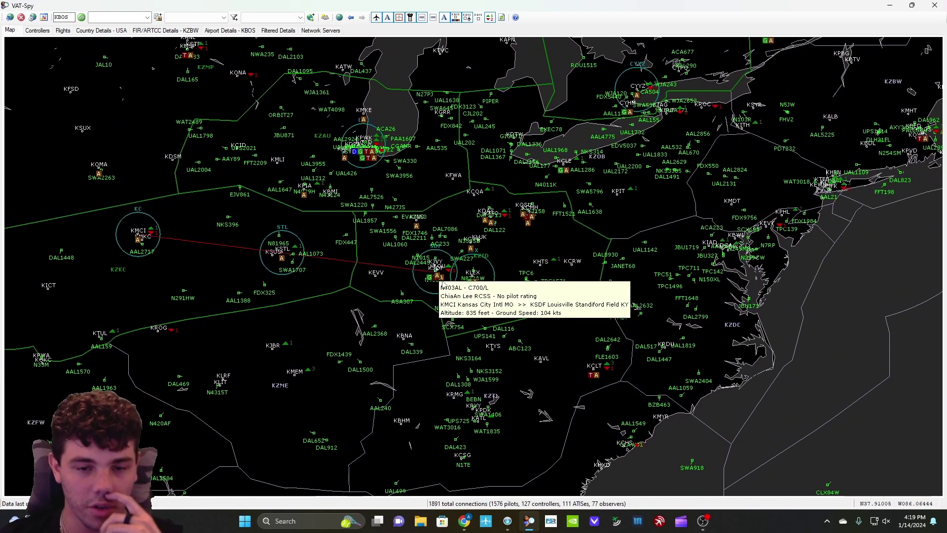
Inspect Louisville Standiford Field's online controllers and the routes of its inbound and outbound flights
scroll(442, 293, up, 4)
scroll(442, 289, up, 3)
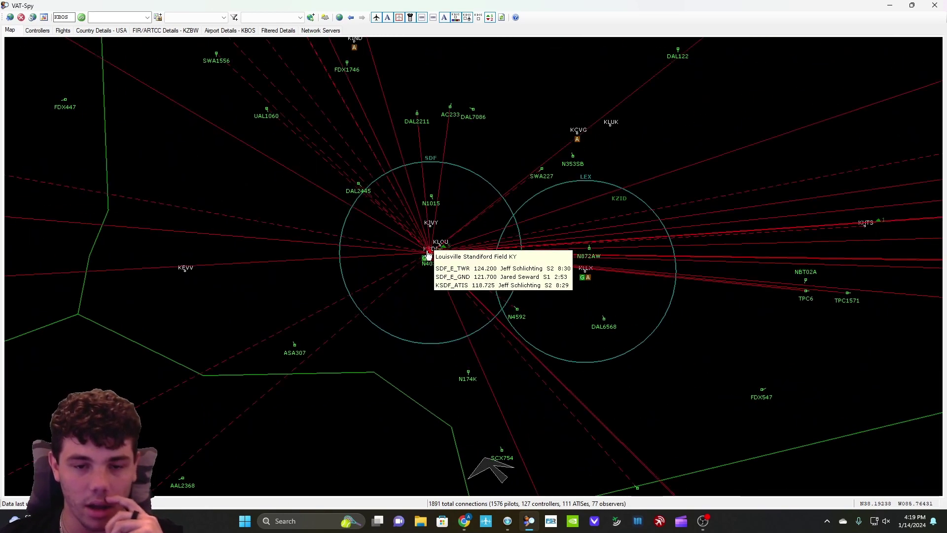
scroll(542, 324, down, 1)
scroll(542, 323, down, 5)
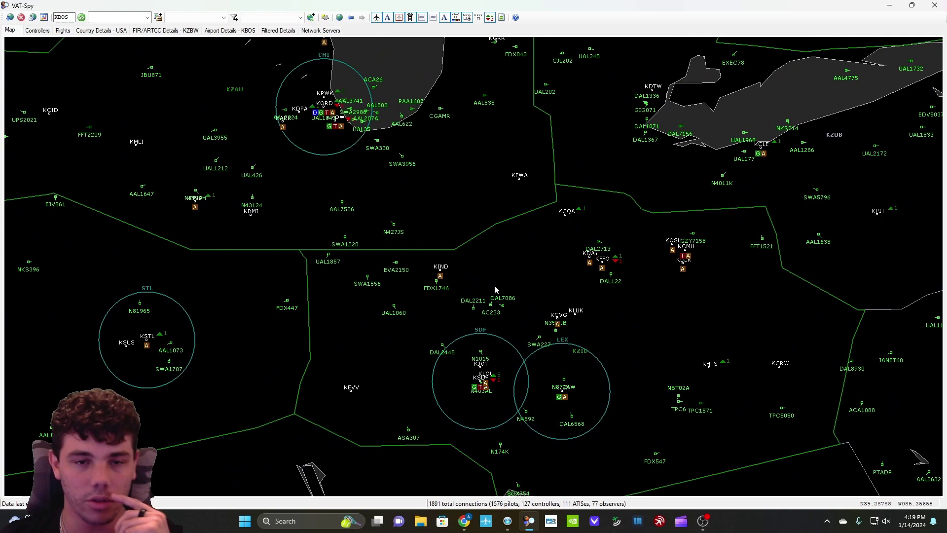
scroll(448, 288, down, 4)
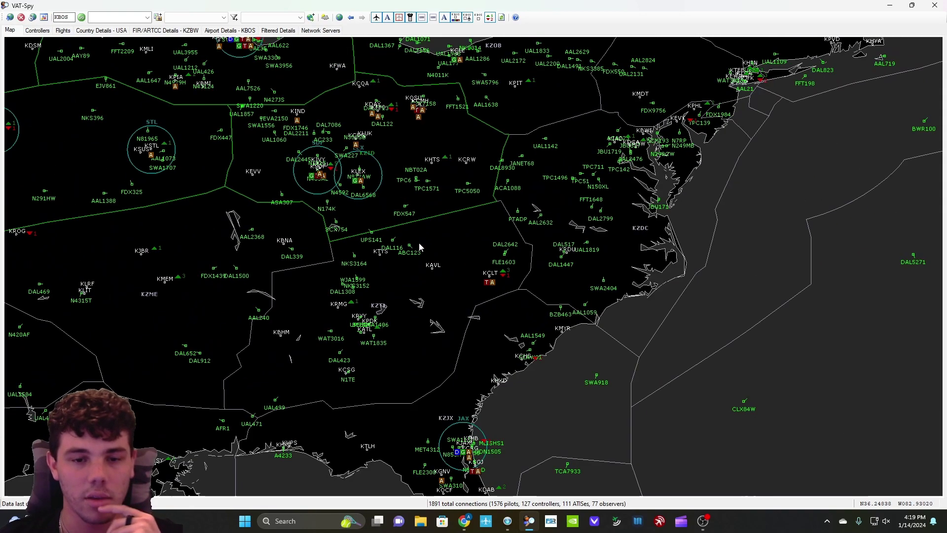
Look over Chicago-O'Hare and Jacksonville once more as candidate airports for the flight
mouse_move(274, 85)
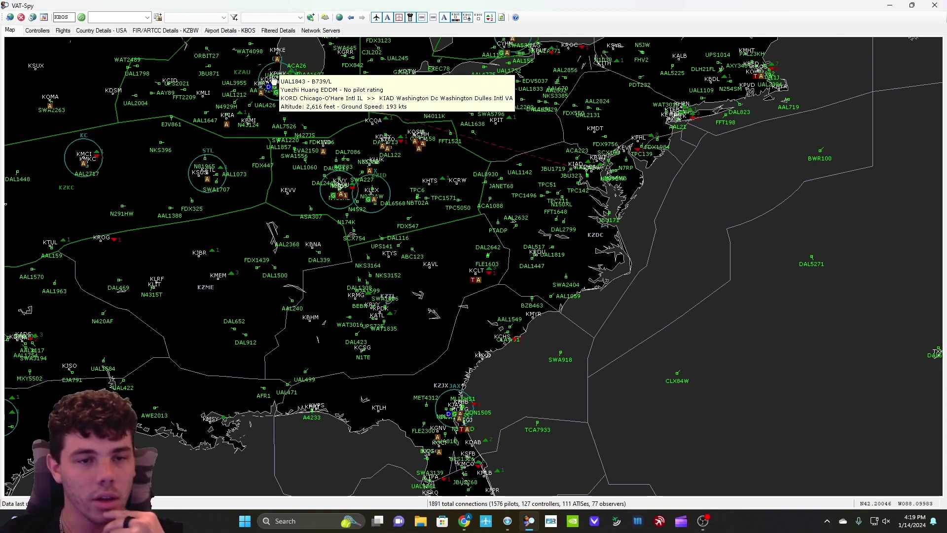
scroll(455, 409, up, 2)
scroll(446, 361, down, 2)
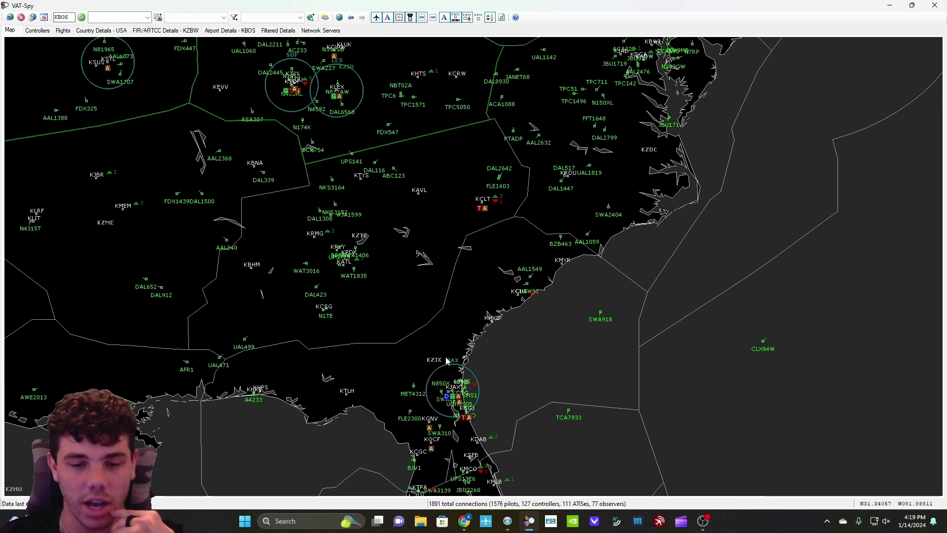
scroll(487, 333, down, 3)
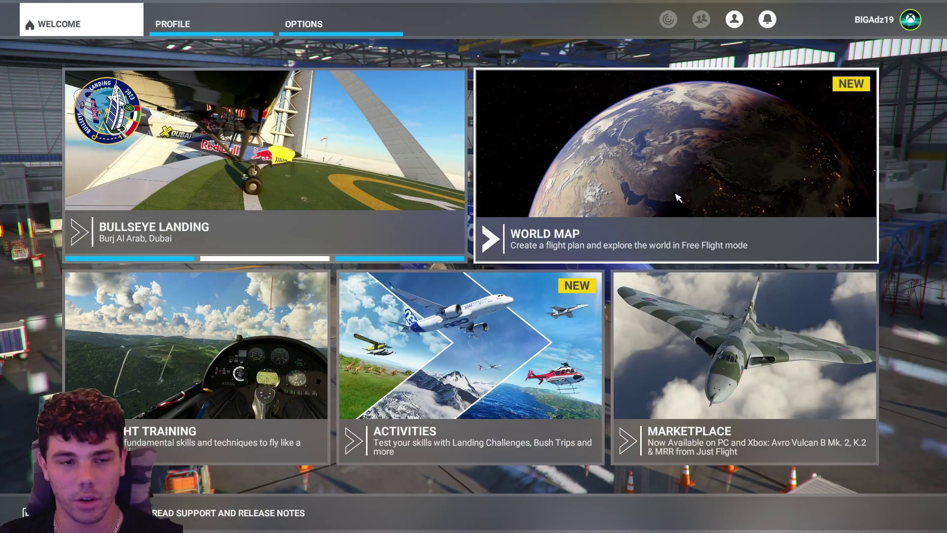
Switch to Microsoft Flight Simulator, open the World Map and locate Chicago-O'Hare Intl (KORD)
click(676, 197)
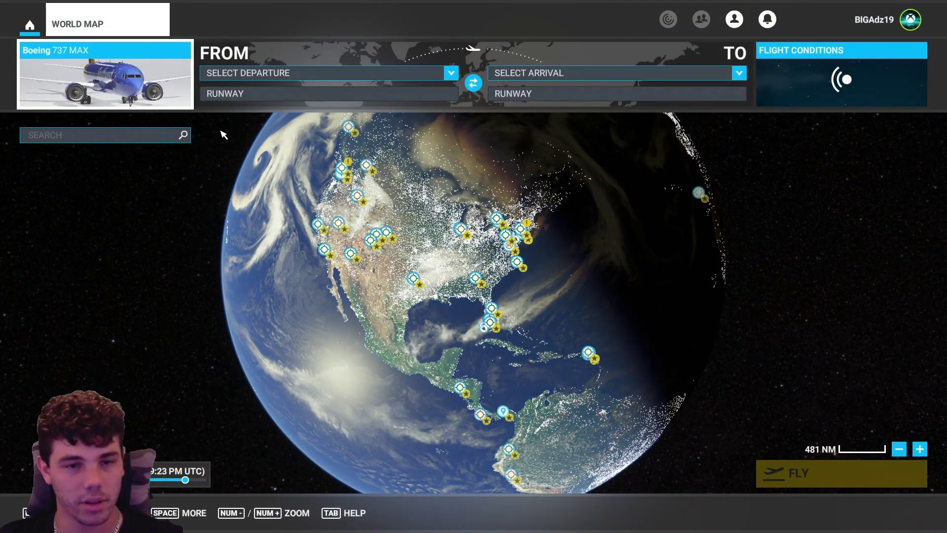
scroll(461, 229, down, 8)
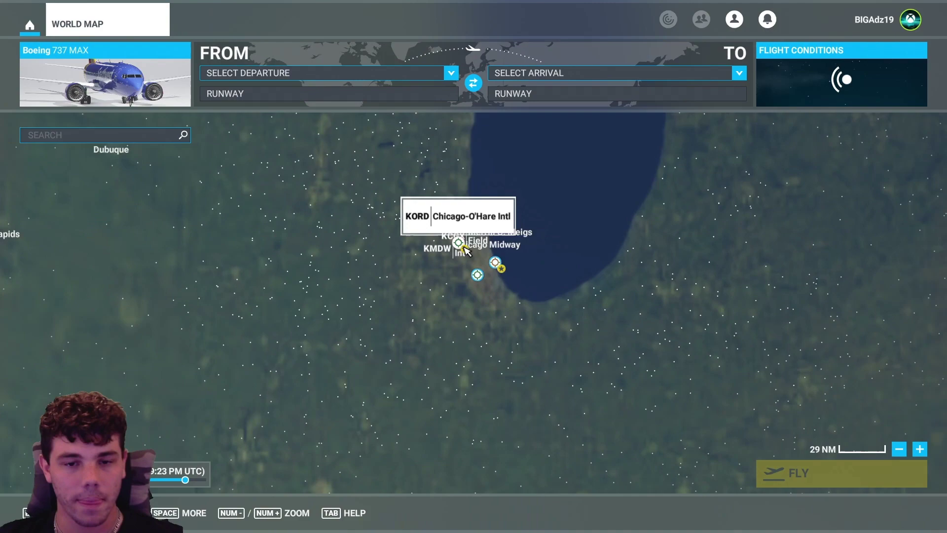
scroll(464, 246, up, 10)
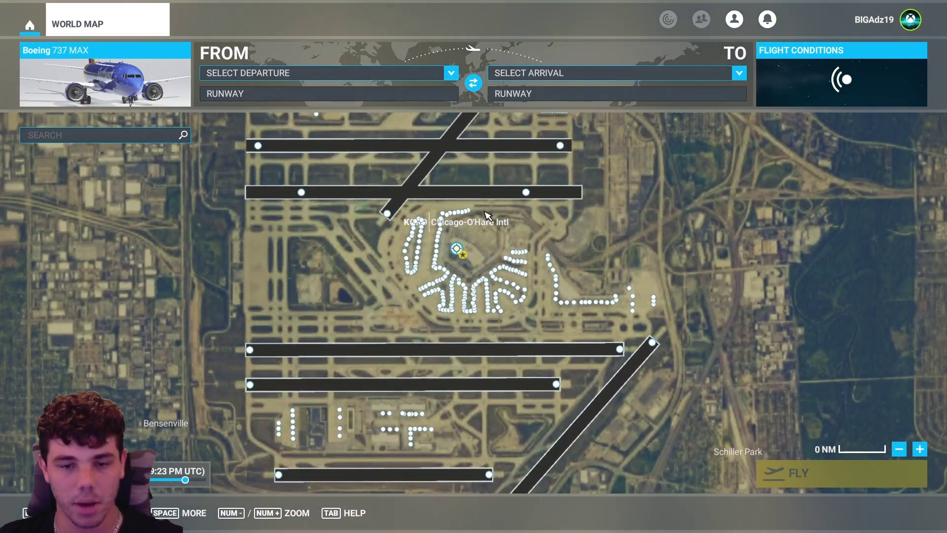
scroll(488, 215, up, 4)
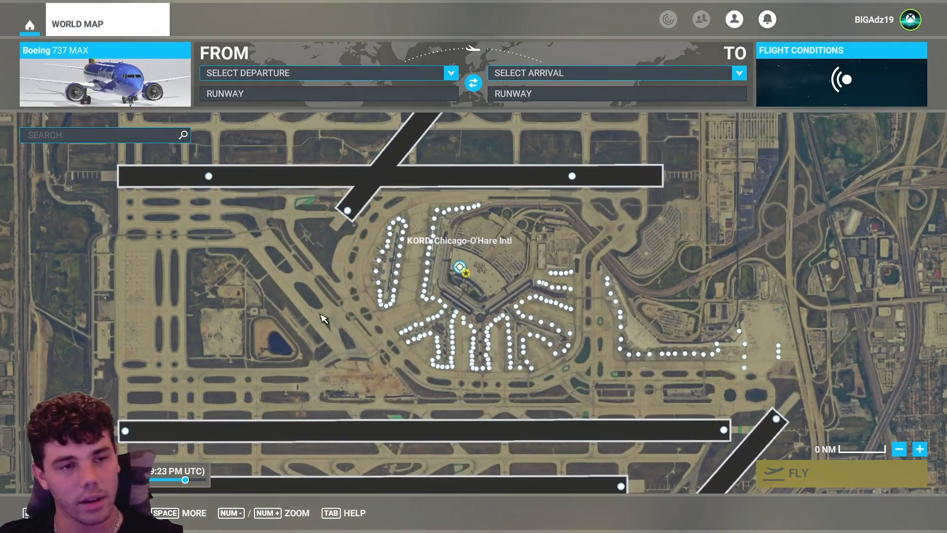
Look over the terminals, parking stands and runways of Chicago-O'Hare to find a suitable departure gate
scroll(492, 339, up, 5)
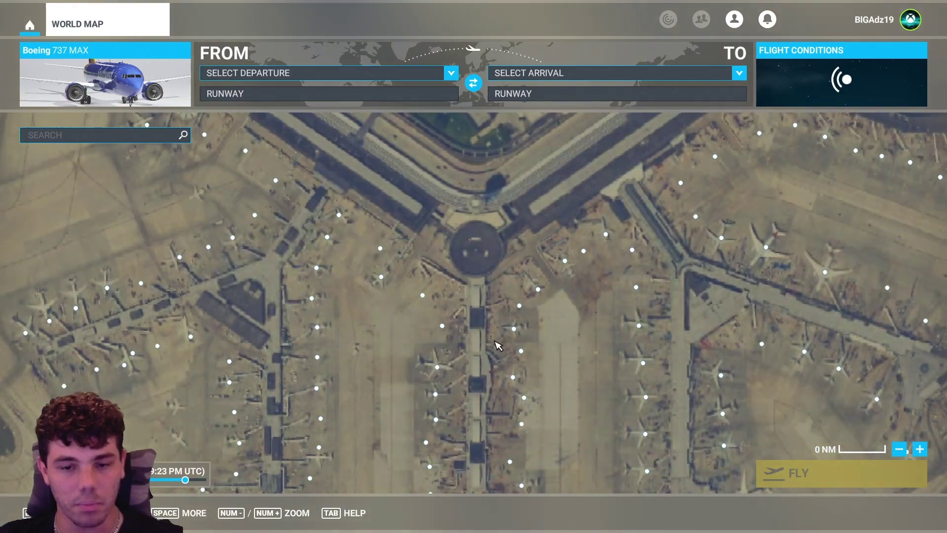
scroll(497, 340, down, 3)
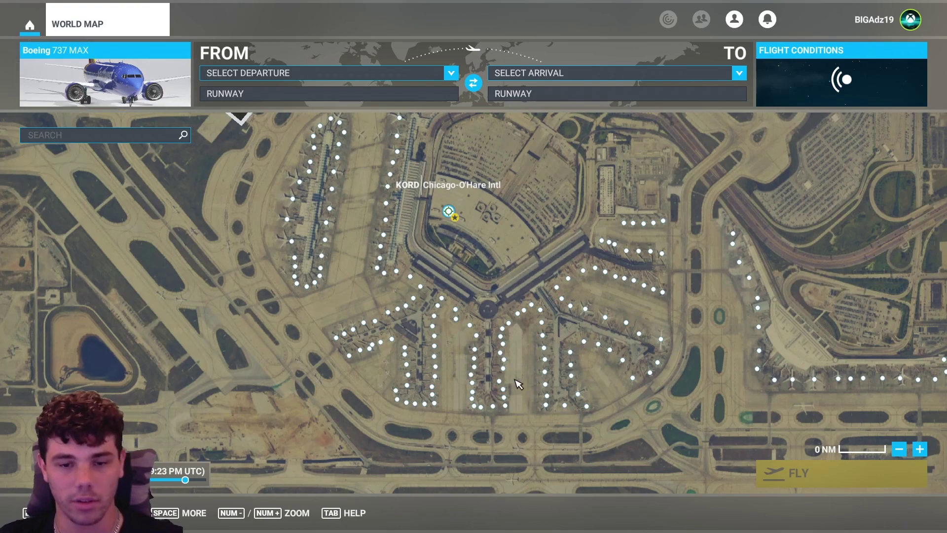
scroll(551, 326, up, 3)
scroll(565, 382, down, 5)
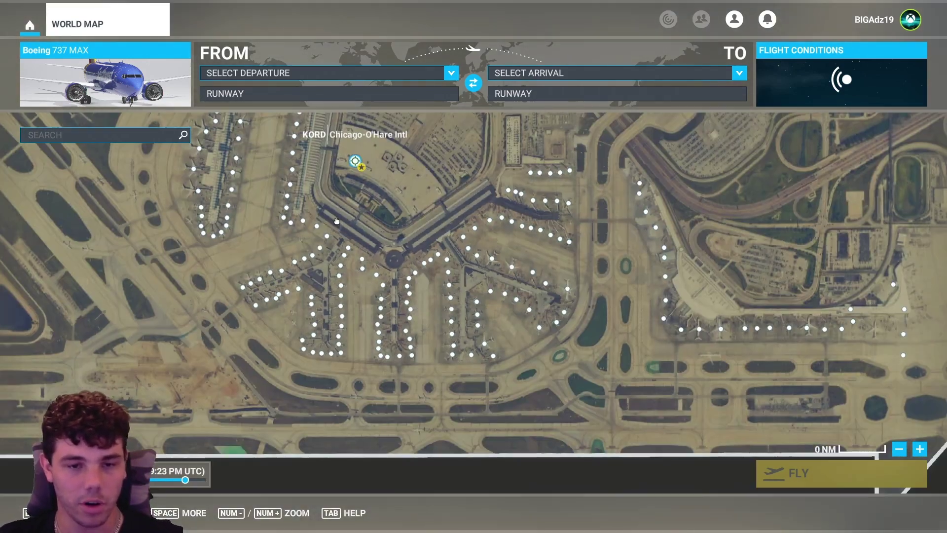
drag(337, 221, 415, 335)
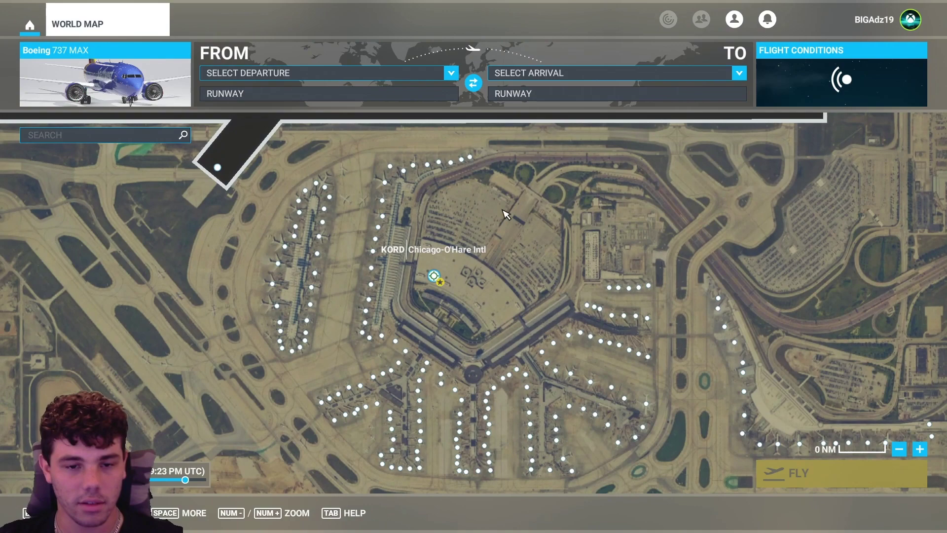
scroll(604, 416, down, 5)
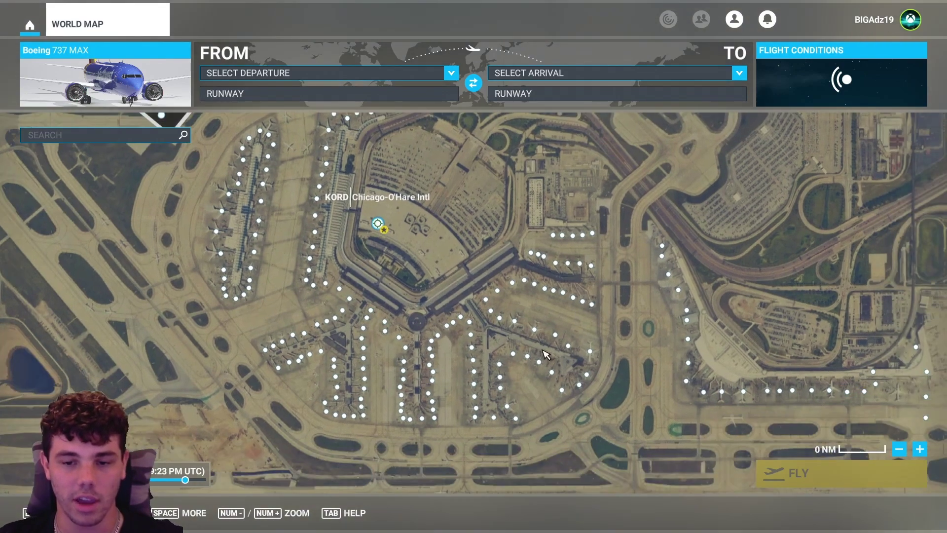
drag(613, 386, 470, 227)
drag(560, 386, 490, 294)
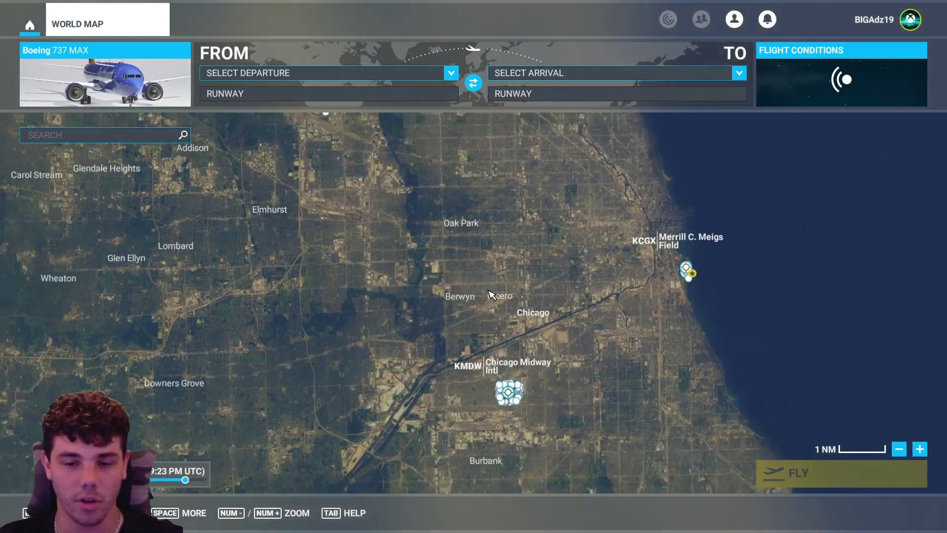
scroll(505, 389, up, 5)
scroll(469, 365, down, 3)
drag(417, 273, 534, 399)
drag(365, 207, 543, 457)
drag(338, 129, 386, 206)
scroll(367, 181, up, 3)
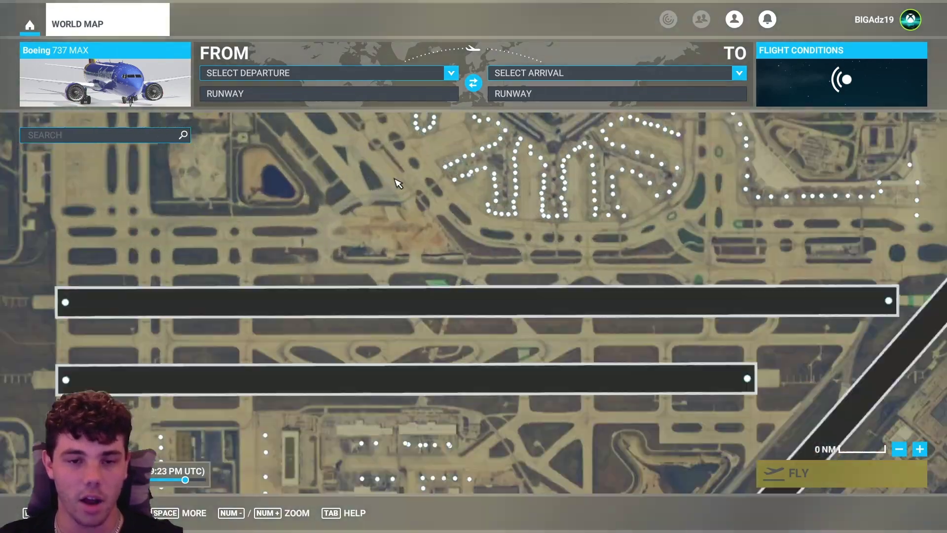
Set Gate G 11 at Chicago-O'Hare as the departure and launch the flight
drag(626, 233, 406, 375)
drag(732, 257, 673, 298)
click(490, 356)
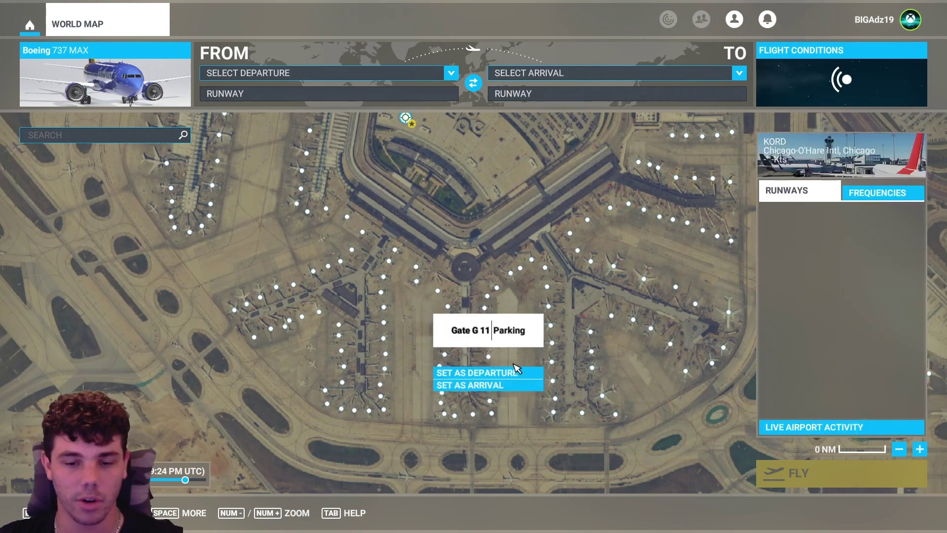
click(494, 373)
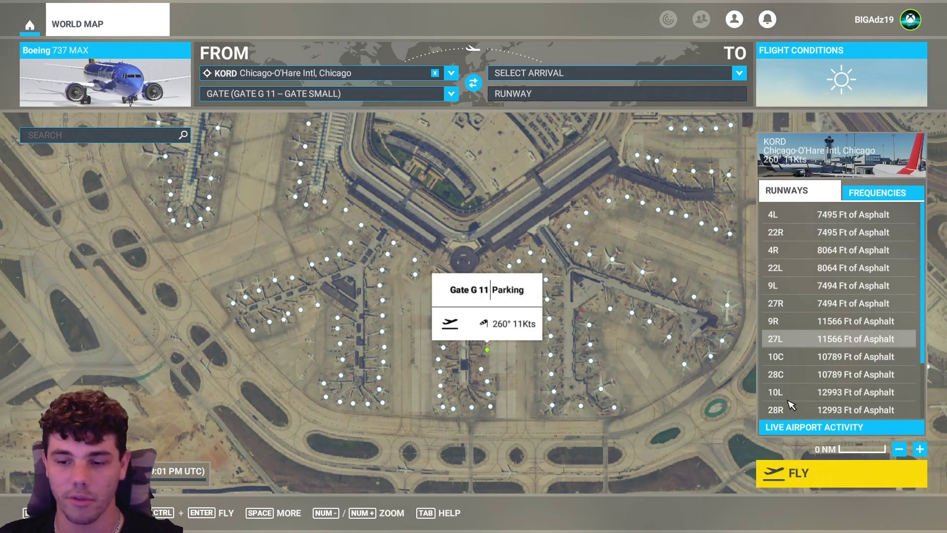
click(800, 482)
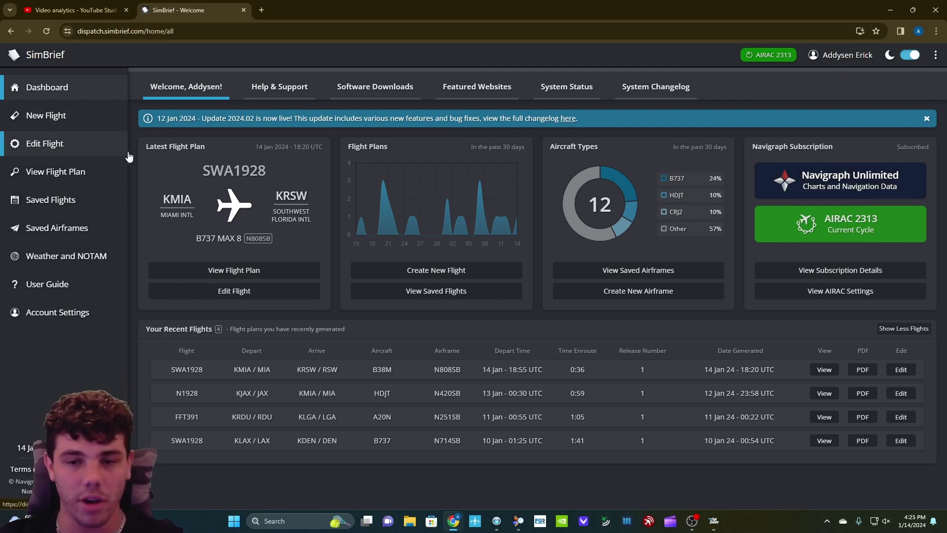
Create a new flight in SimBrief with airline SWA and flight number 1928
click(54, 119)
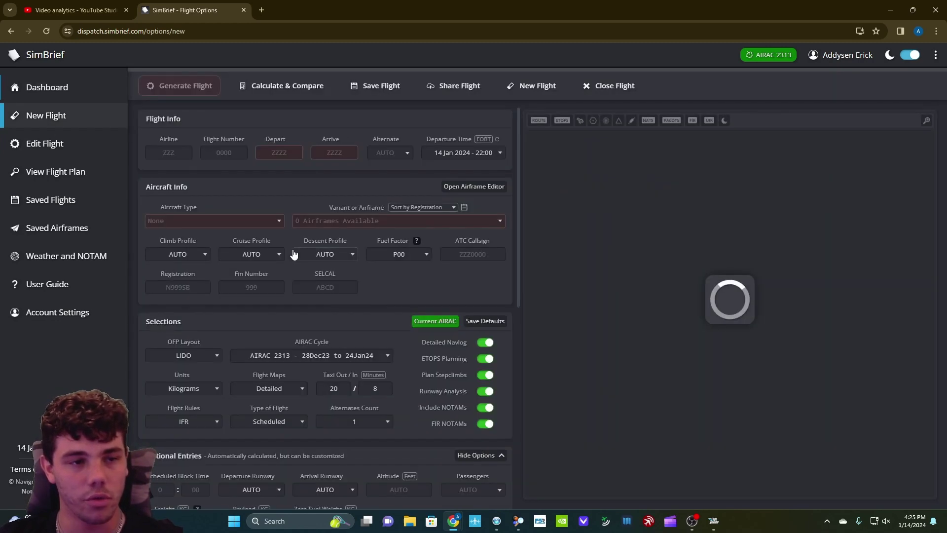
click(168, 153)
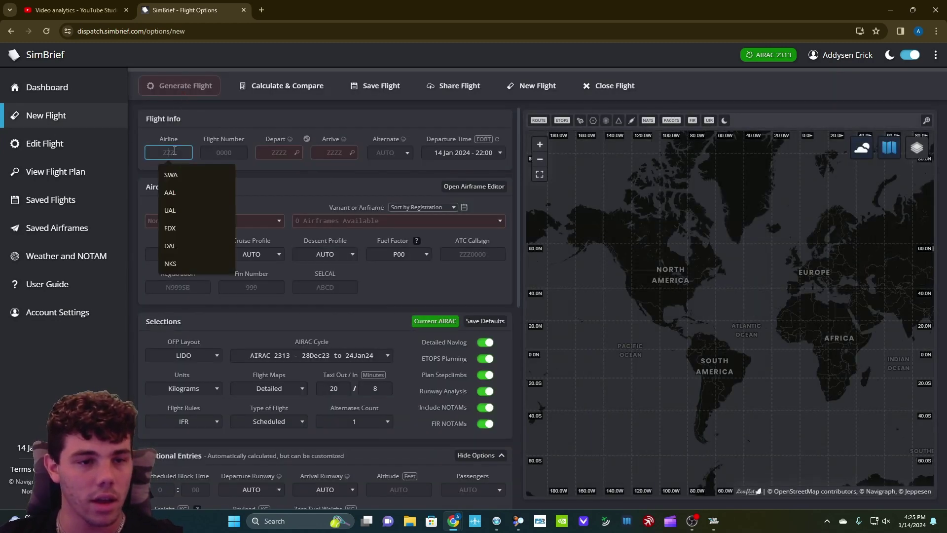
click(192, 178)
click(224, 153)
click(229, 177)
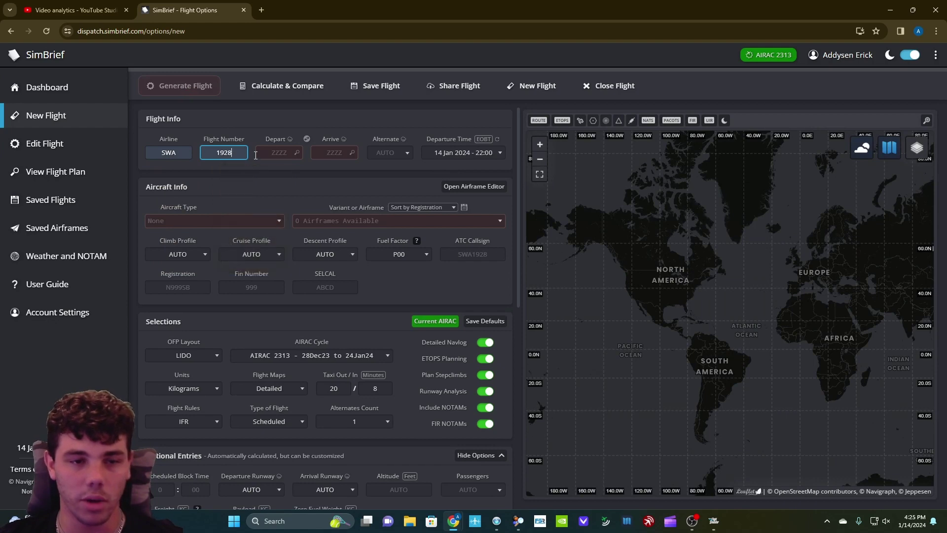
Set the flight's departure airport to KORD and its arrival airport to KJAX
click(298, 154)
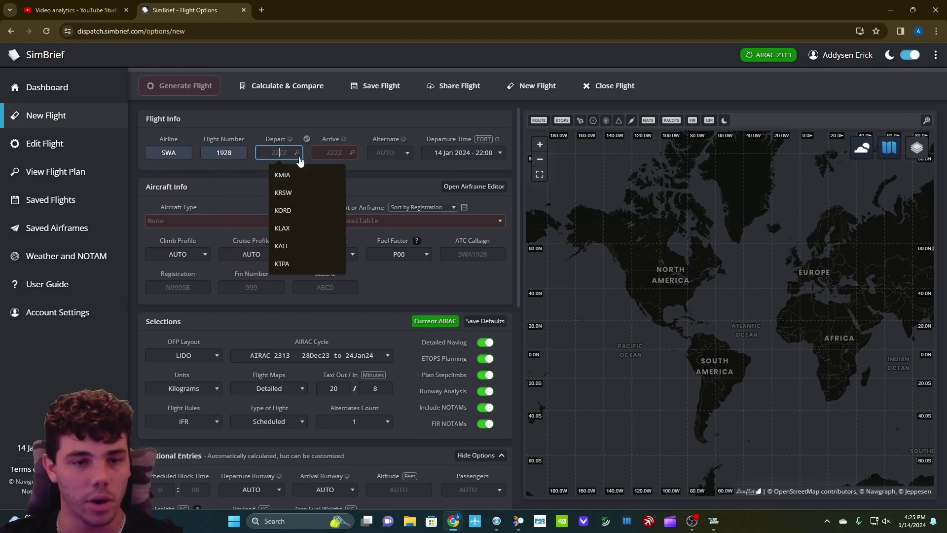
click(297, 205)
click(333, 154)
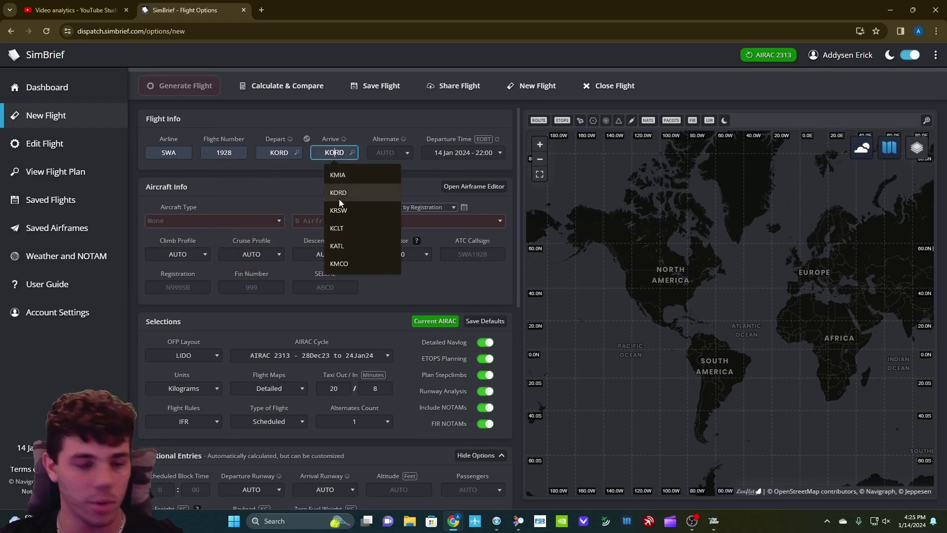
text(KJA)
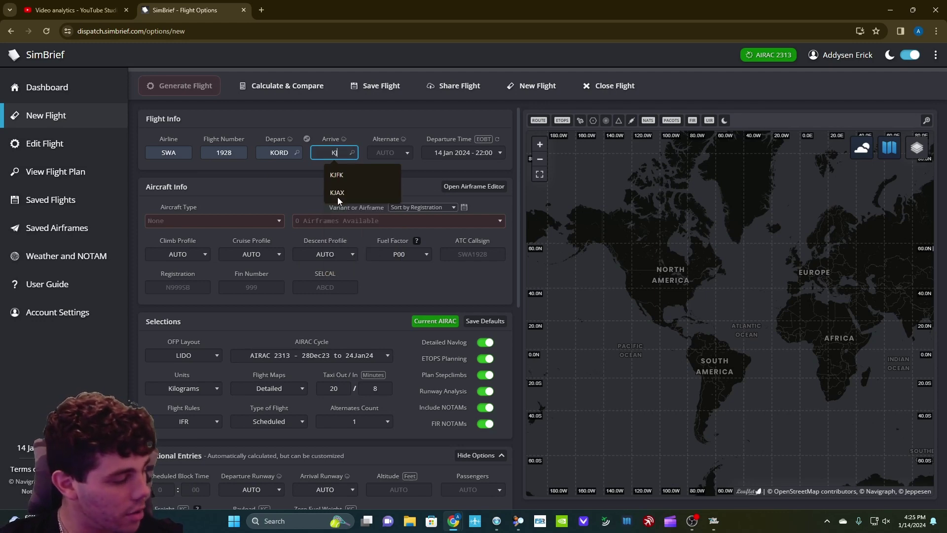
text(X)
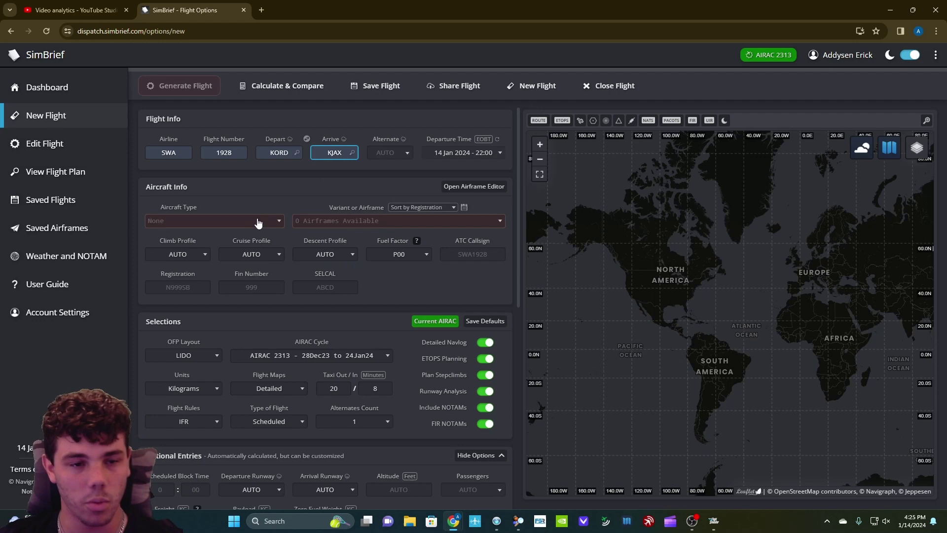
Choose B737-700 as the aircraft type and generate the flight plan
click(194, 226)
scroll(207, 291, down, 6)
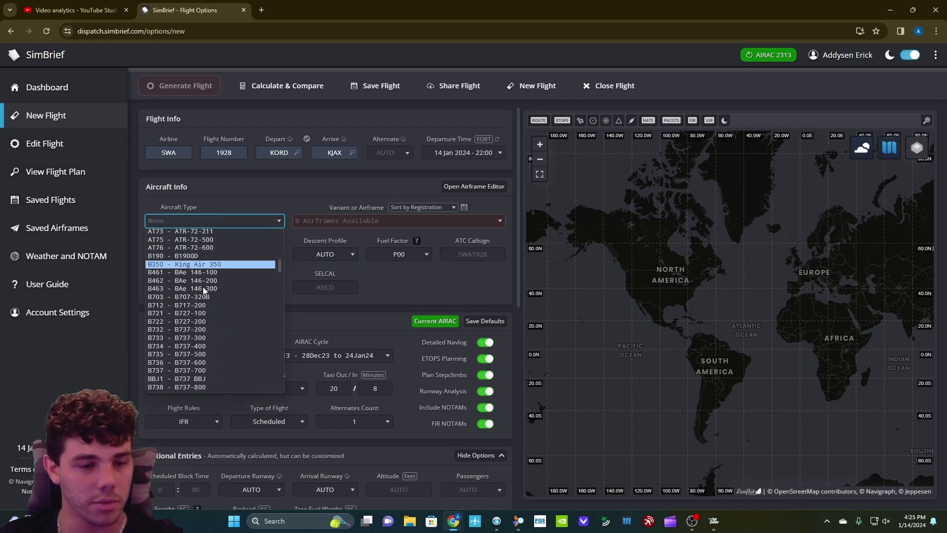
scroll(207, 299, up, 4)
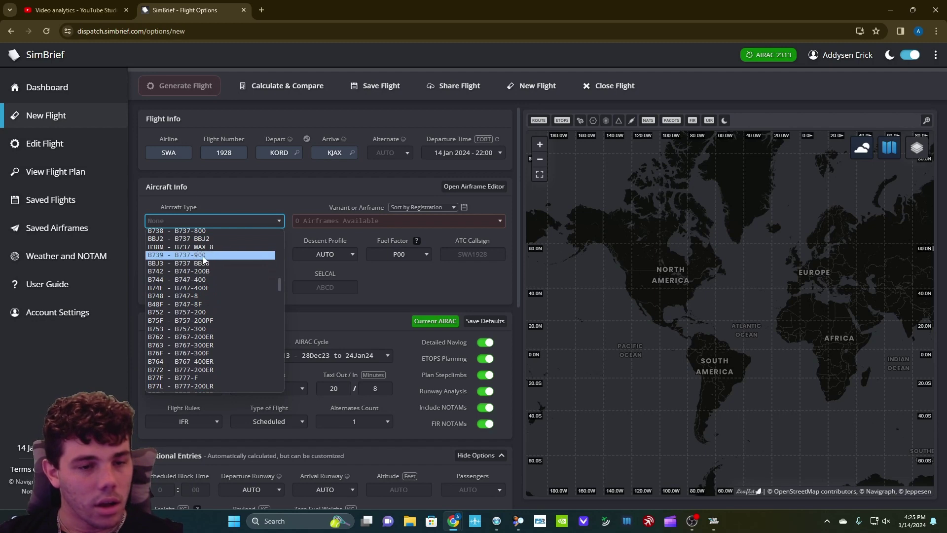
scroll(205, 253, up, 4)
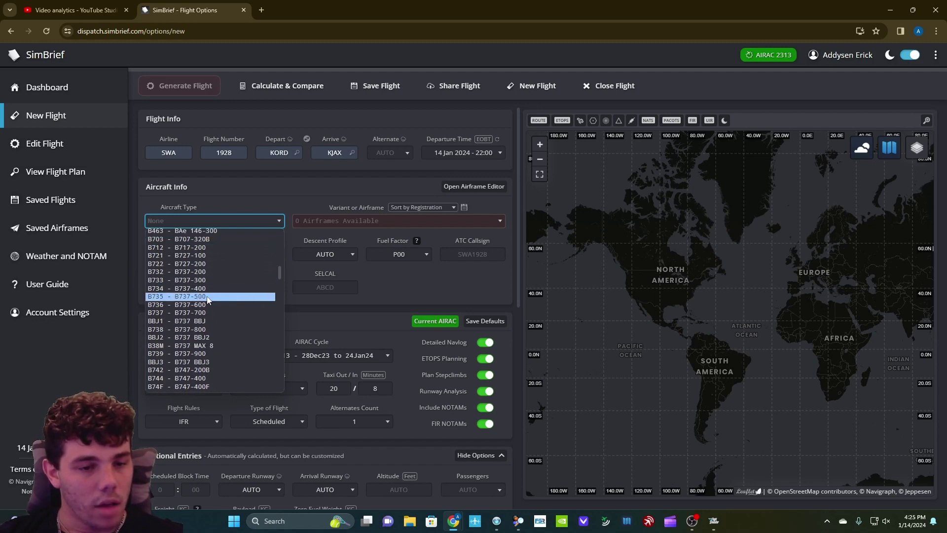
click(208, 313)
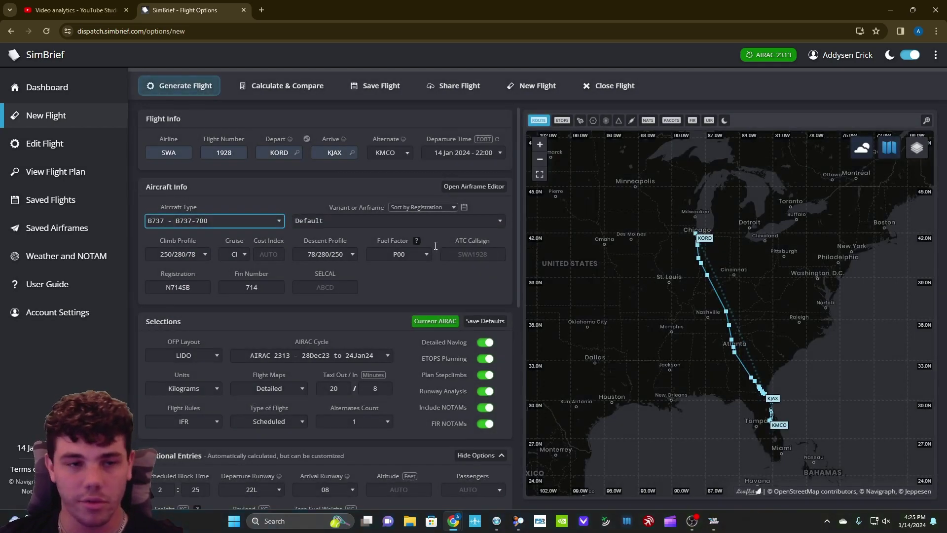
click(176, 91)
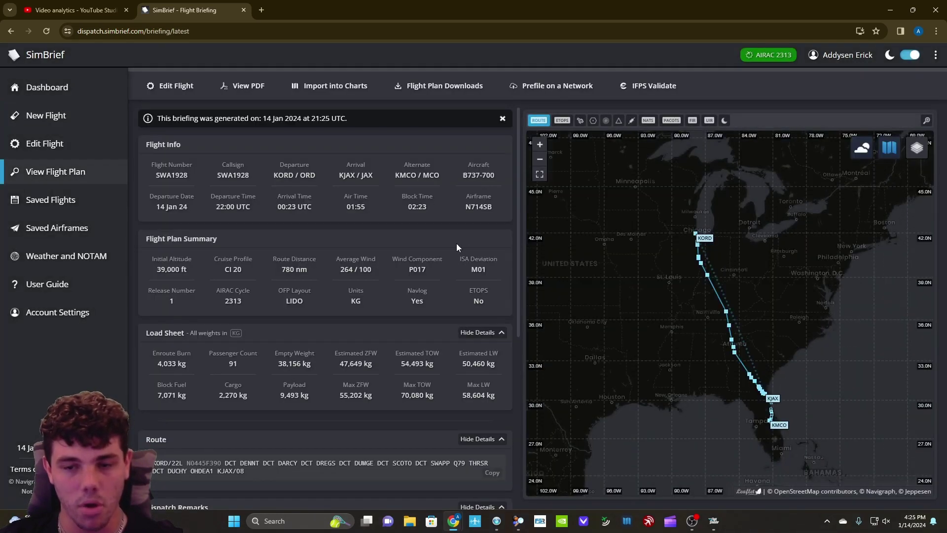
Review the generated briefing, prefile the plan on VATSIM and submit the prefilled flight plan
scroll(334, 240, down, 5)
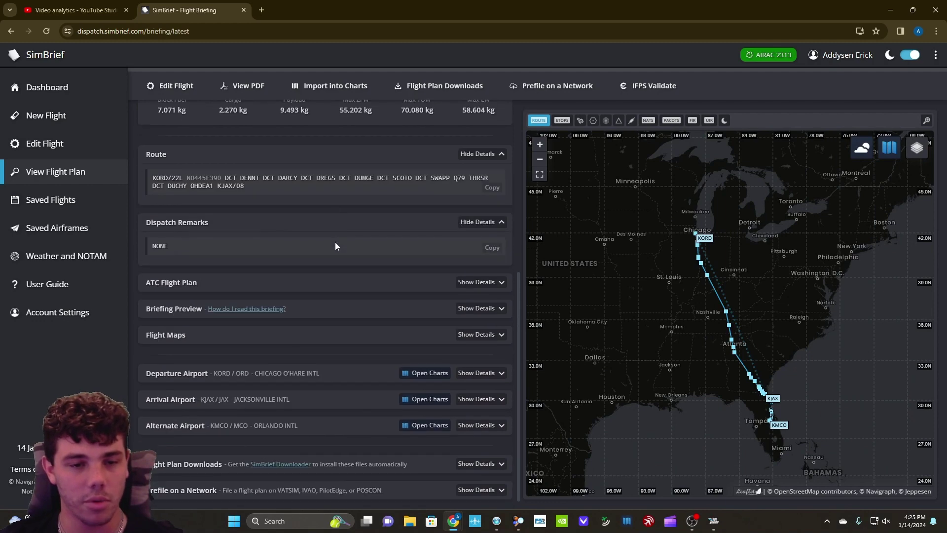
scroll(336, 242, up, 6)
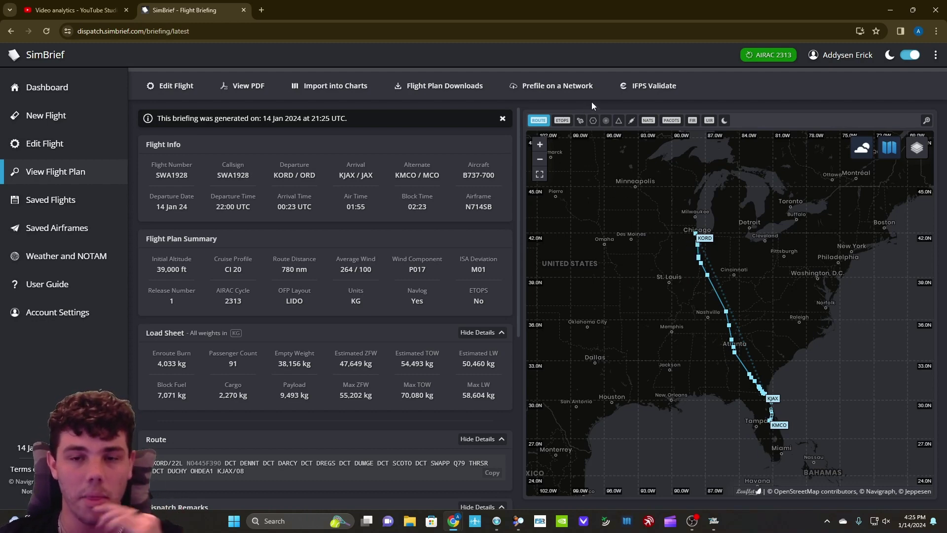
click(559, 87)
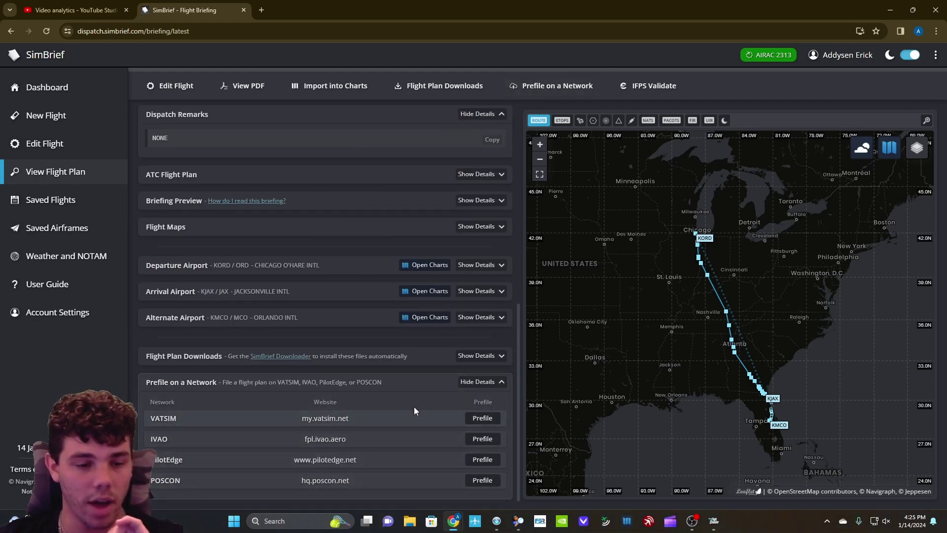
click(482, 419)
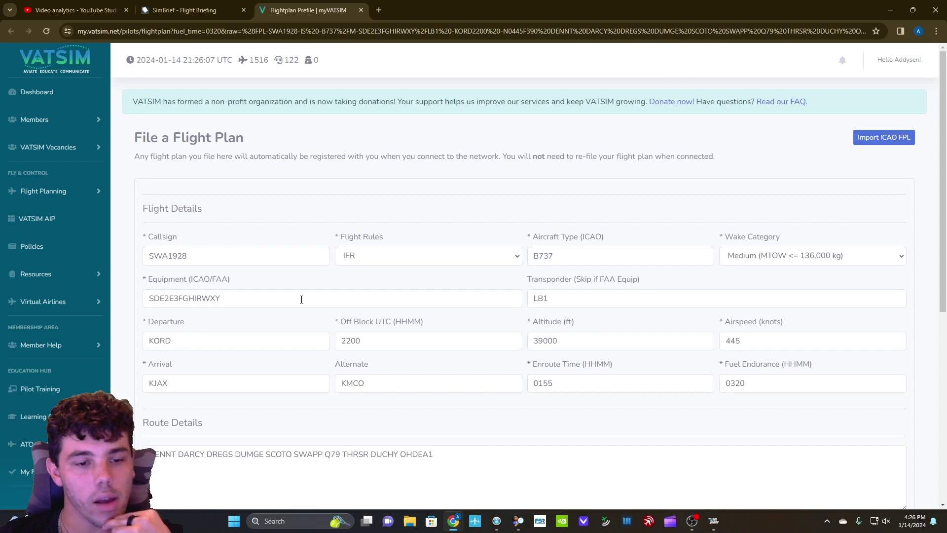
scroll(434, 288, down, 7)
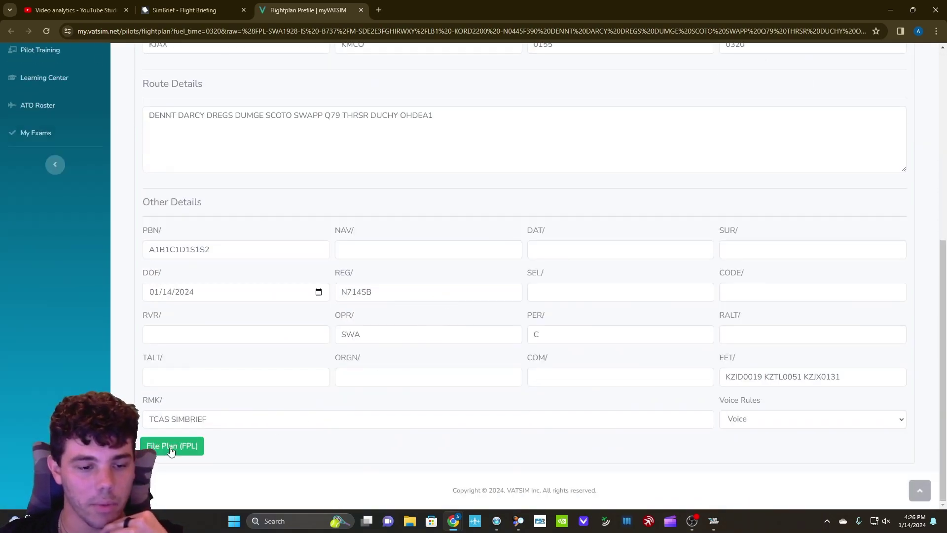
click(172, 450)
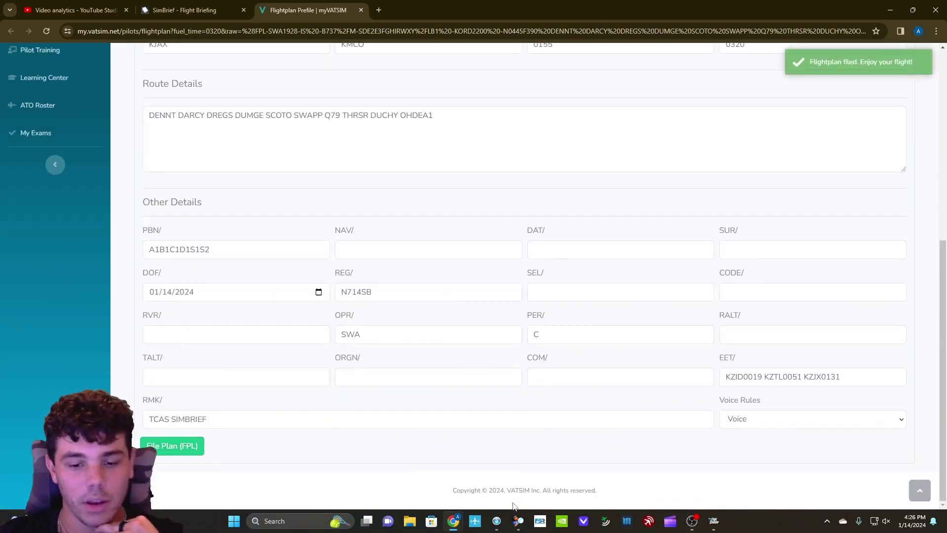
Switch back to Microsoft Flight Simulator and enter the cockpit of the loaded flight
click(714, 524)
click(814, 469)
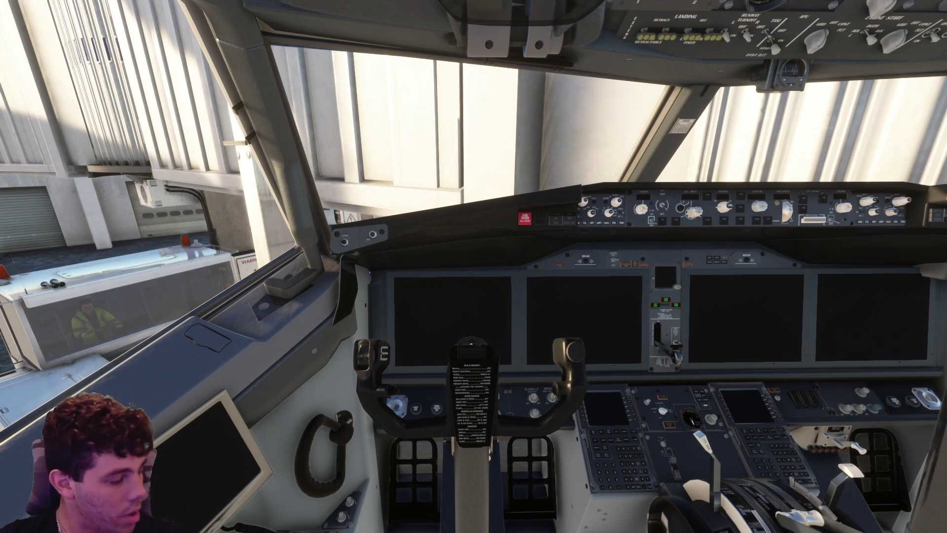
Switch to vPilot, start a new network connection and enter SWA1928 as the callsign
key(super)
click(499, 521)
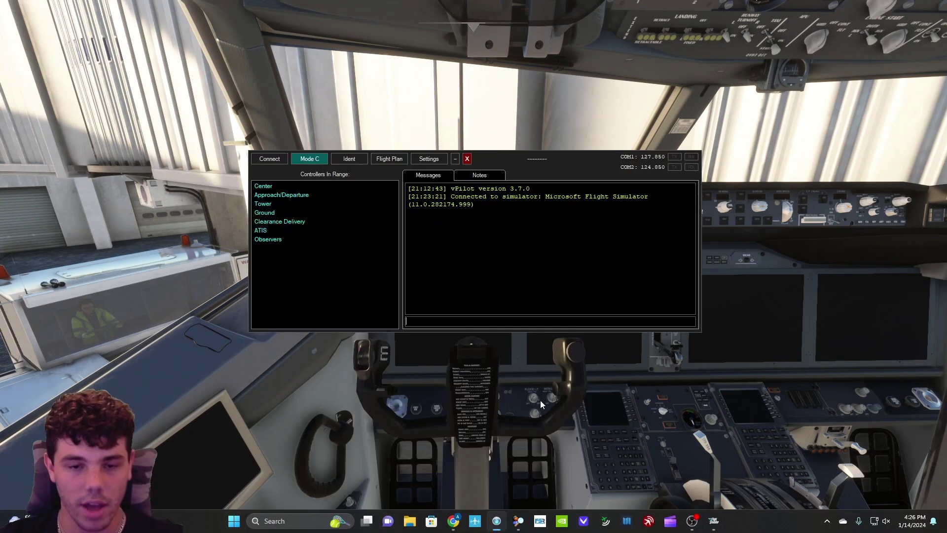
click(270, 159)
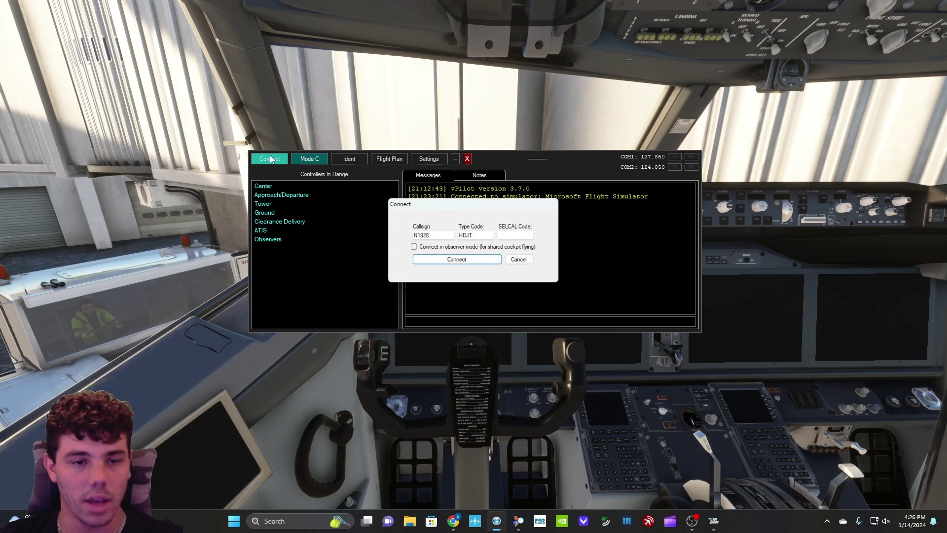
drag(432, 236, 397, 240)
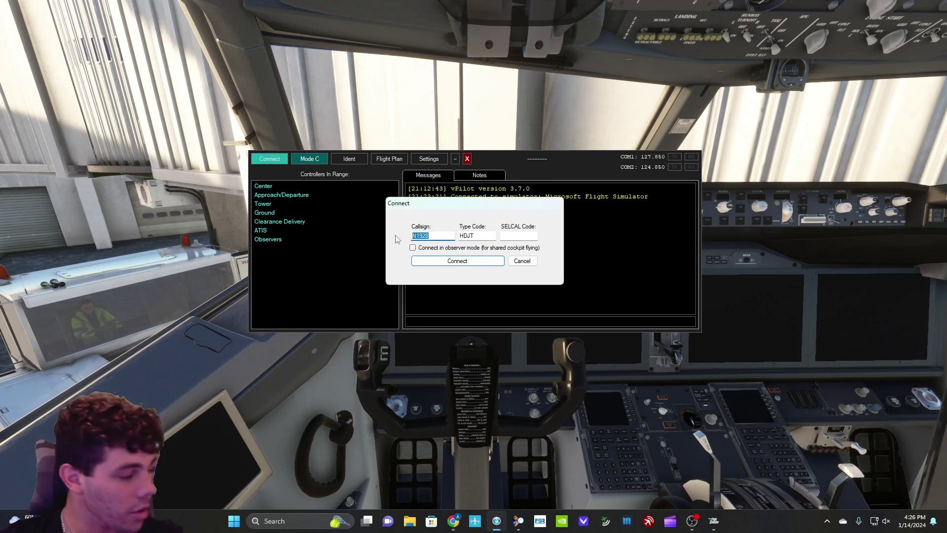
text(SWA1)
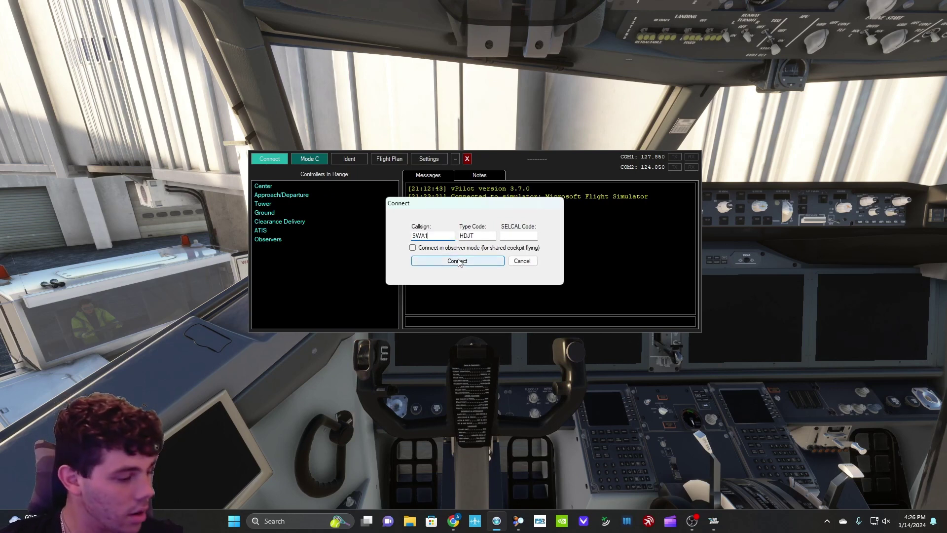
text(928)
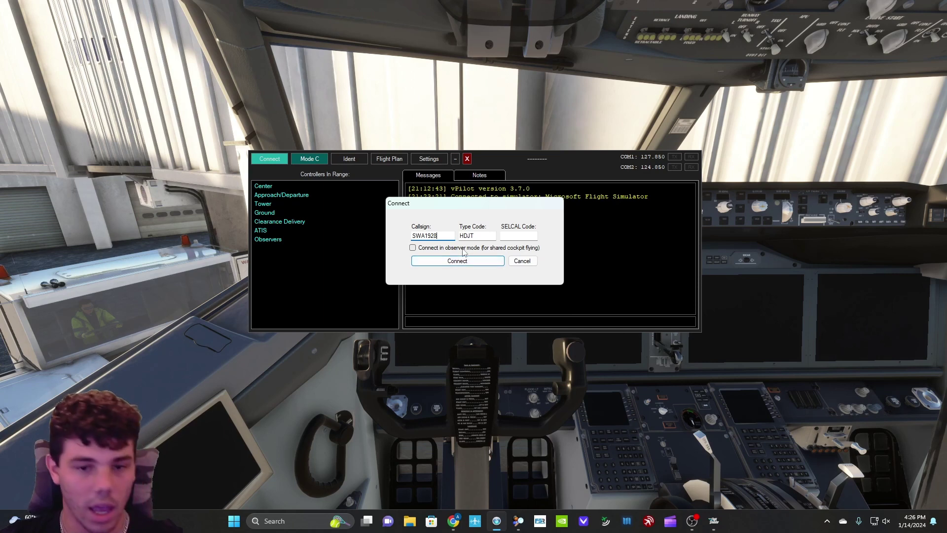
Set the aircraft type code to B737 by searching for 737, and connect to the VATSIM network
key(Tab)
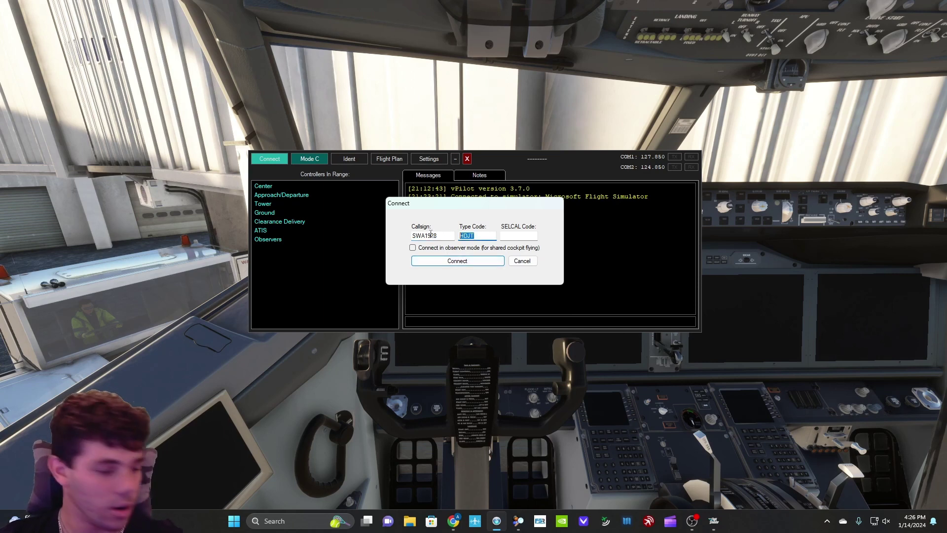
text(7)
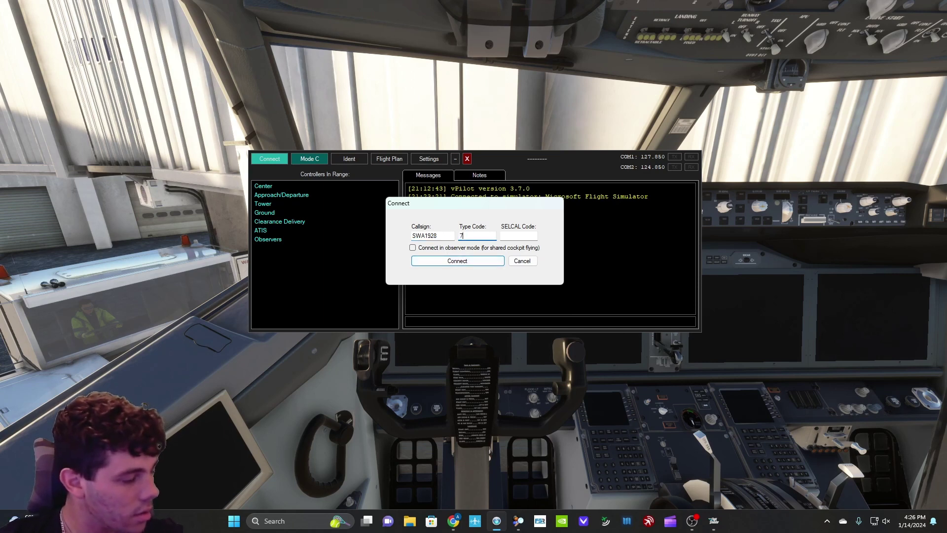
text(37)
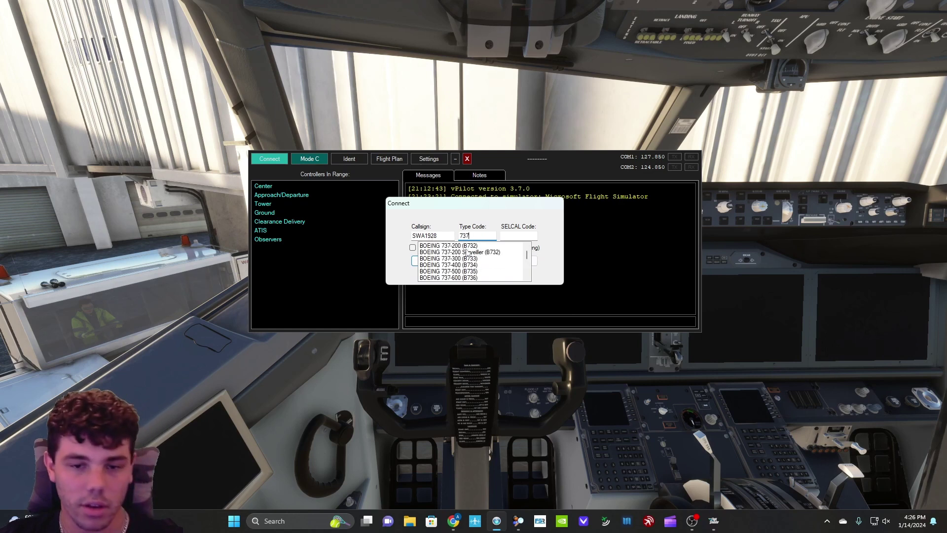
scroll(530, 260, down, 1)
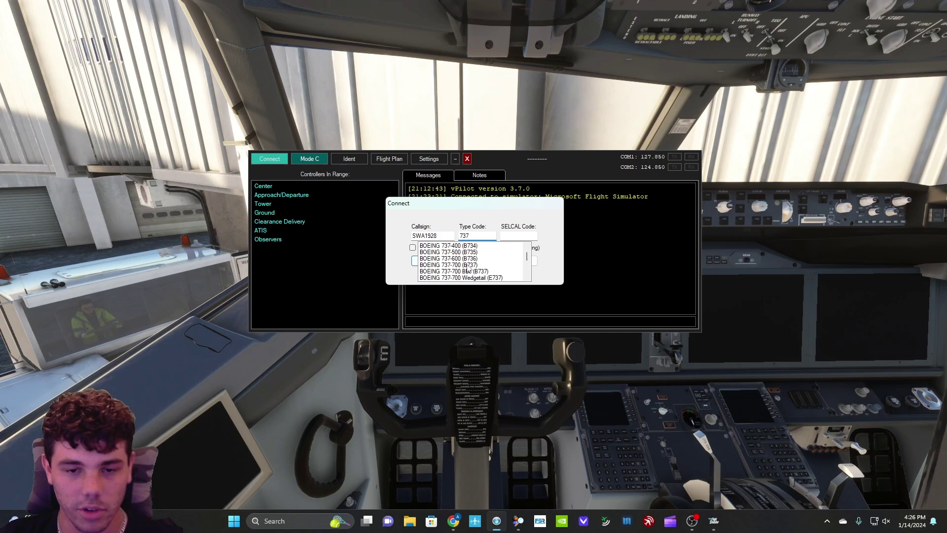
click(467, 270)
click(467, 260)
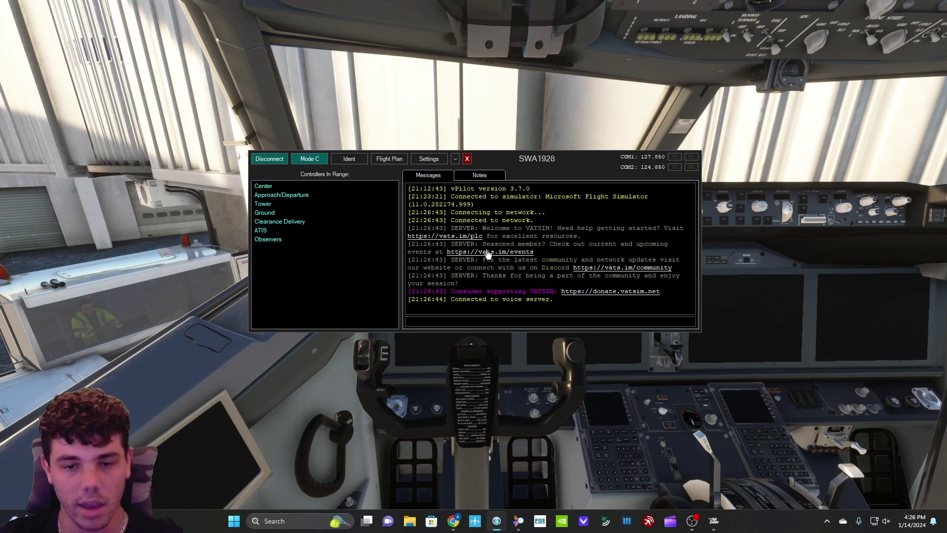
scroll(513, 289, up, 4)
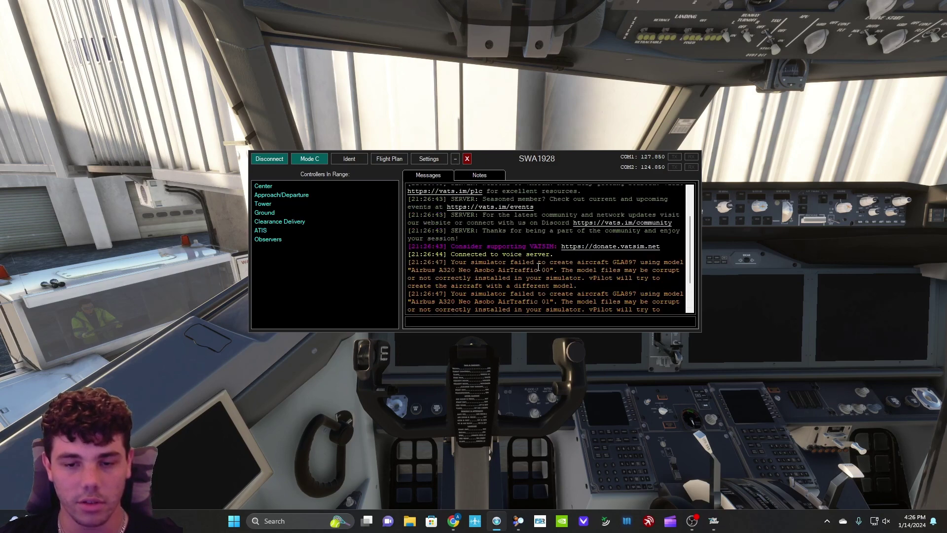
Open the flight plan form and fetch the prefiled KORD to KJAX plan from the server
click(389, 159)
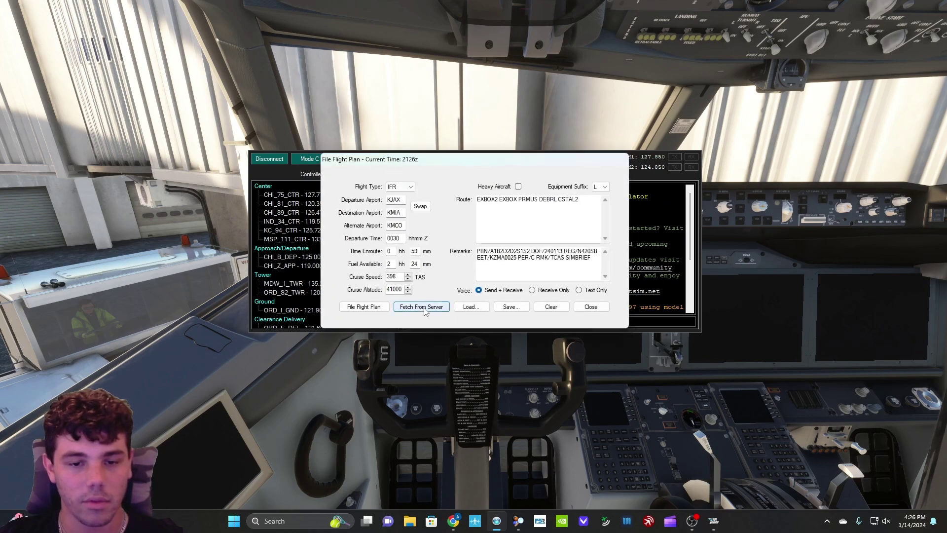
click(423, 308)
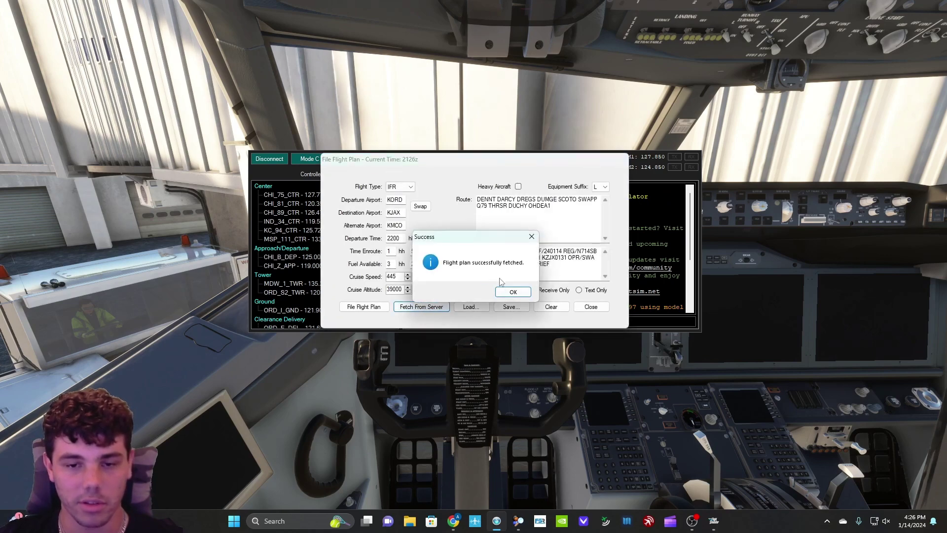
click(512, 292)
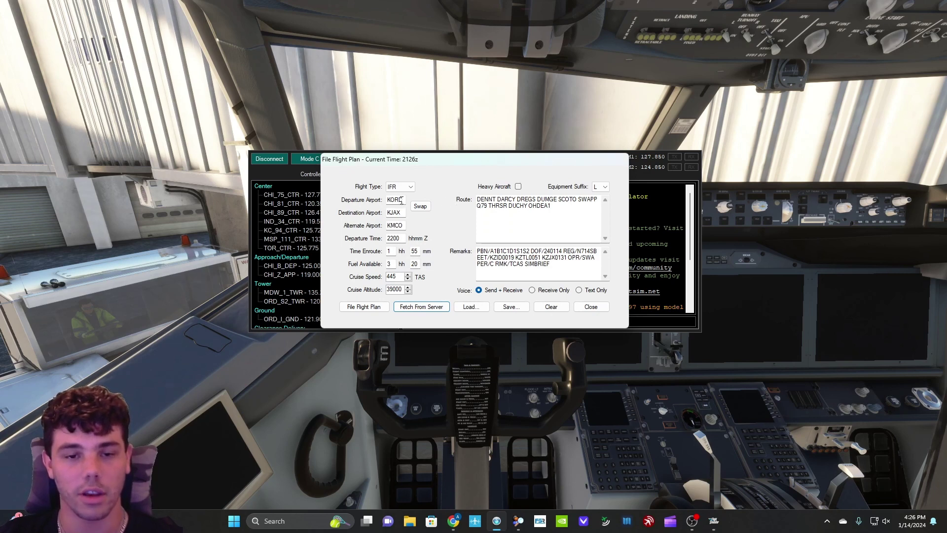
Check the fetched plan's departure, destination and alternate airports and its departure time, and file the flight plan
double_click(402, 200)
double_click(390, 212)
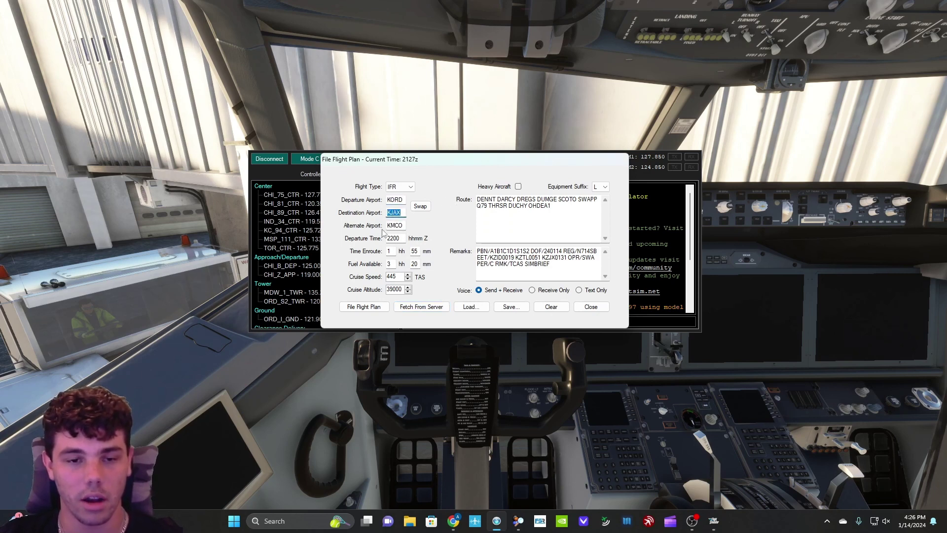
double_click(404, 226)
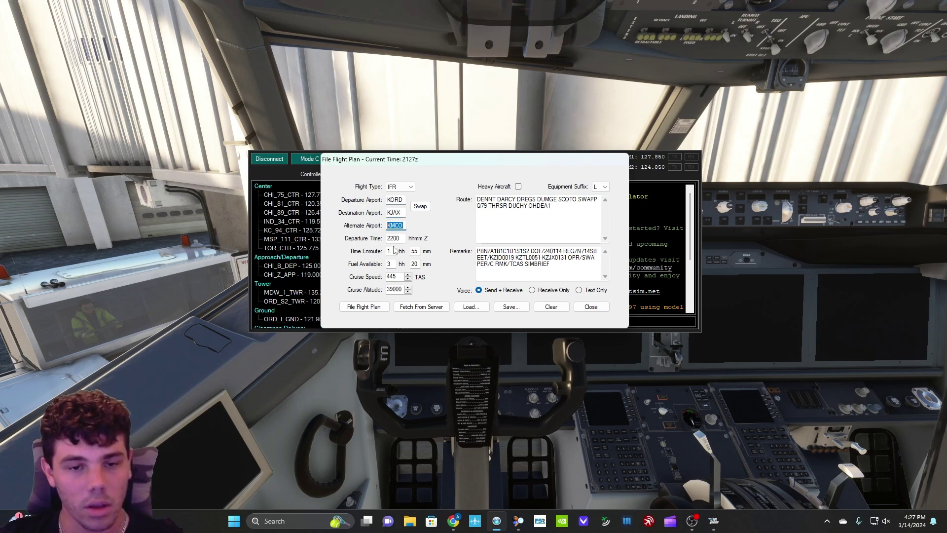
key(Tab)
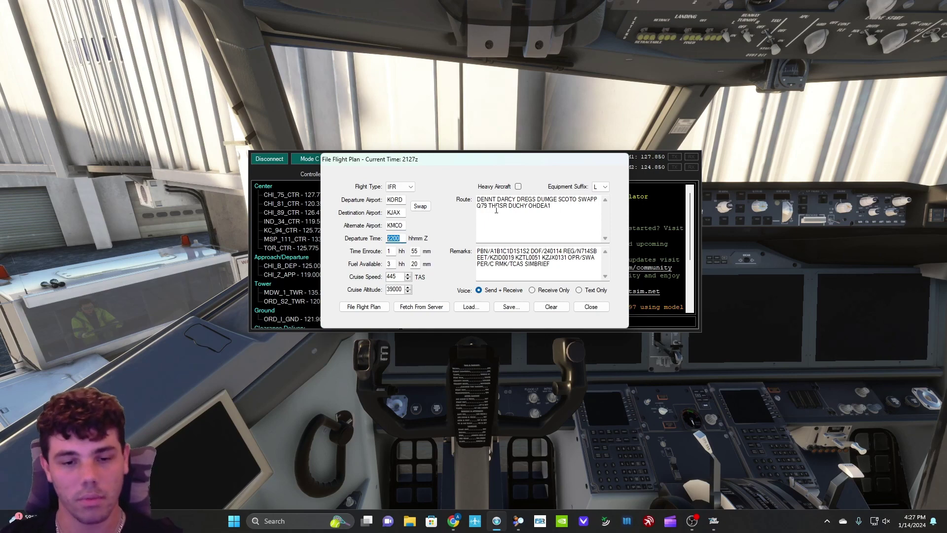
click(375, 311)
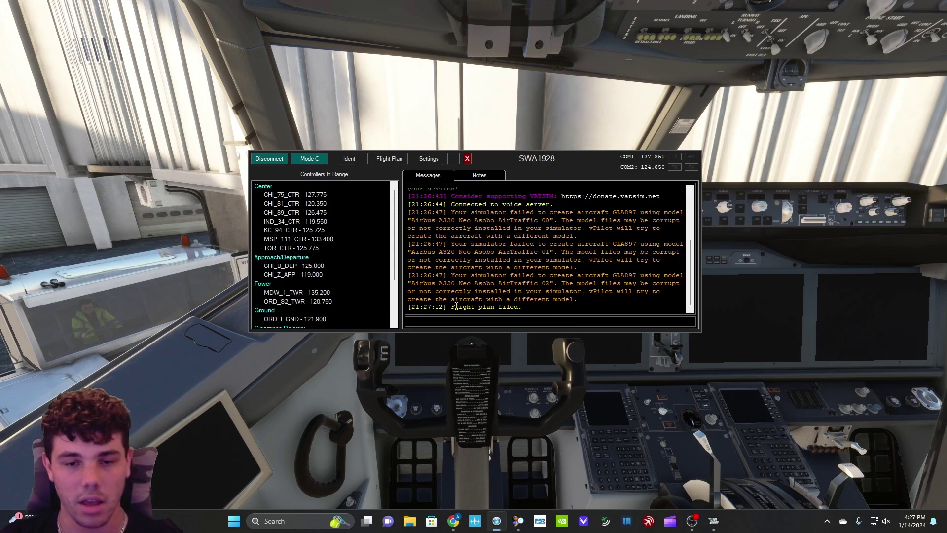
Examine the connection messages and the controllers in range, including ground, clearance delivery and ATIS frequencies
scroll(489, 296, up, 4)
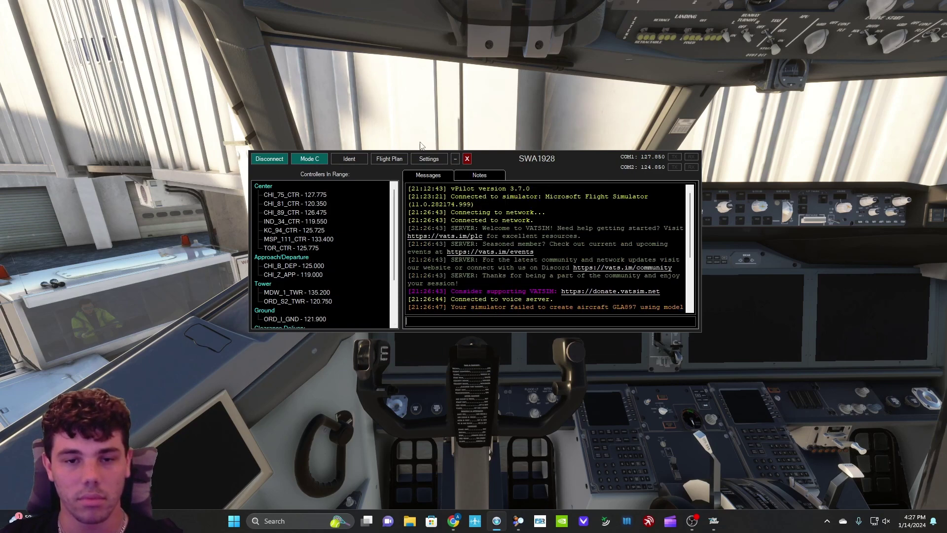
scroll(368, 248, down, 3)
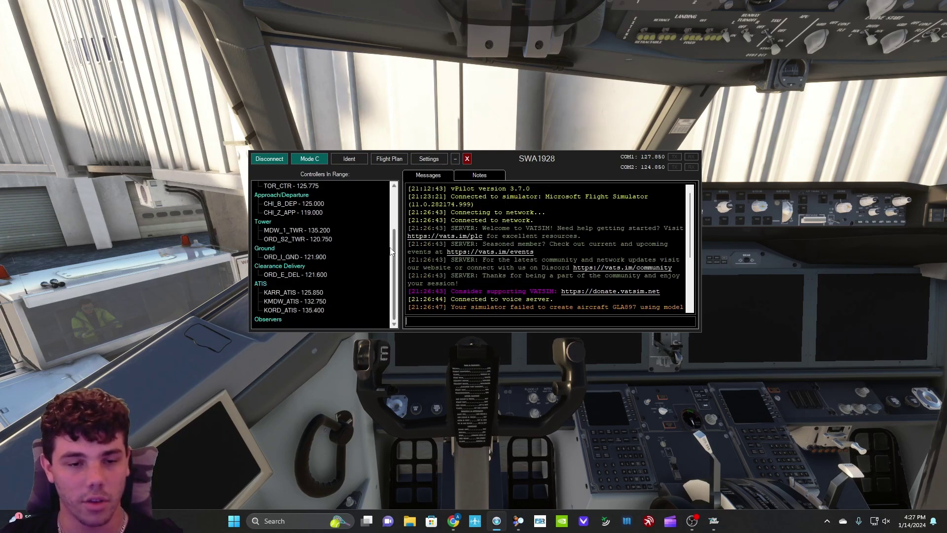
scroll(394, 269, up, 3)
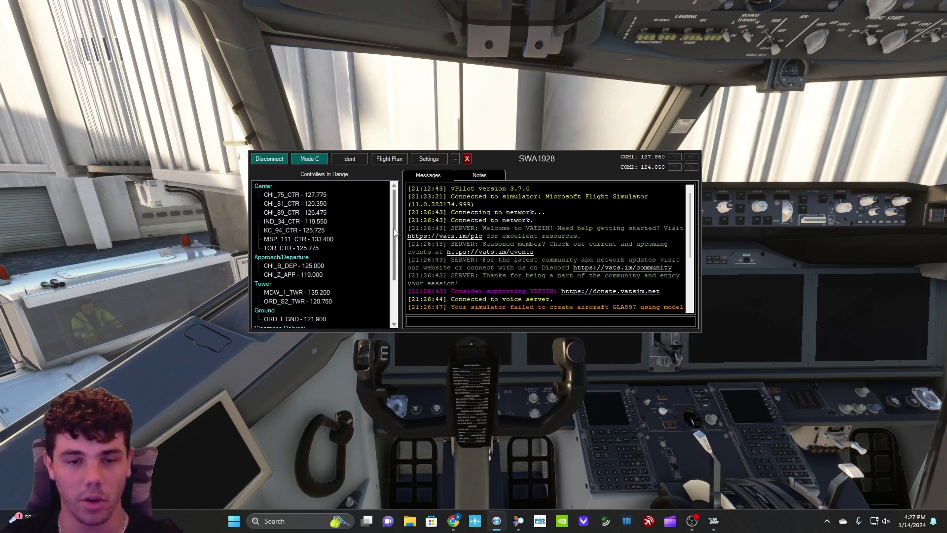
scroll(392, 259, down, 2)
scroll(392, 271, down, 2)
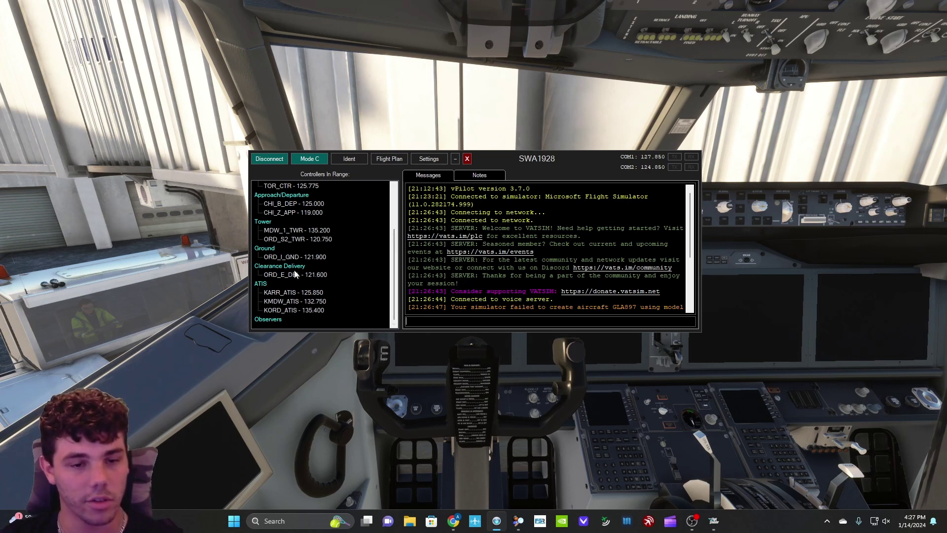
Return to the simulator cockpit and bring the radio panel on the center pedestal into view
click(541, 109)
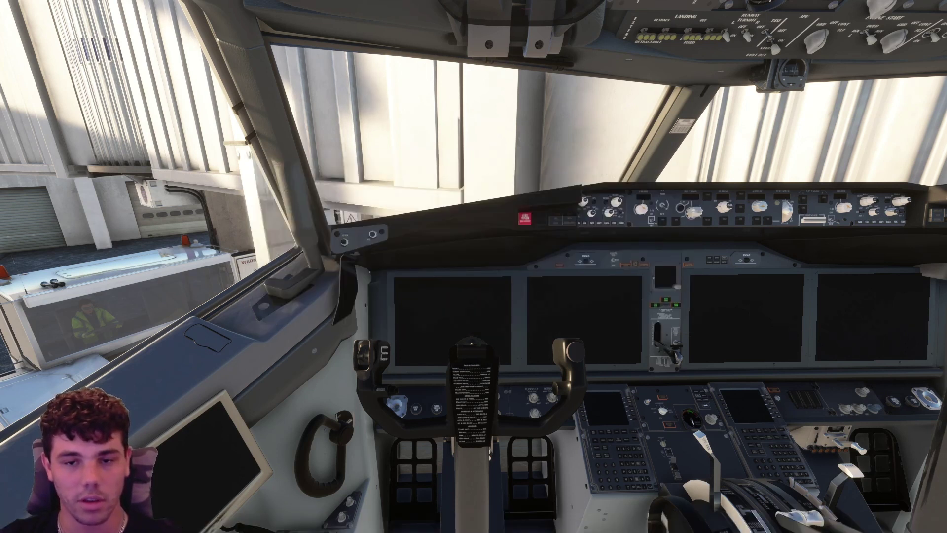
scroll(524, 72, up, 5)
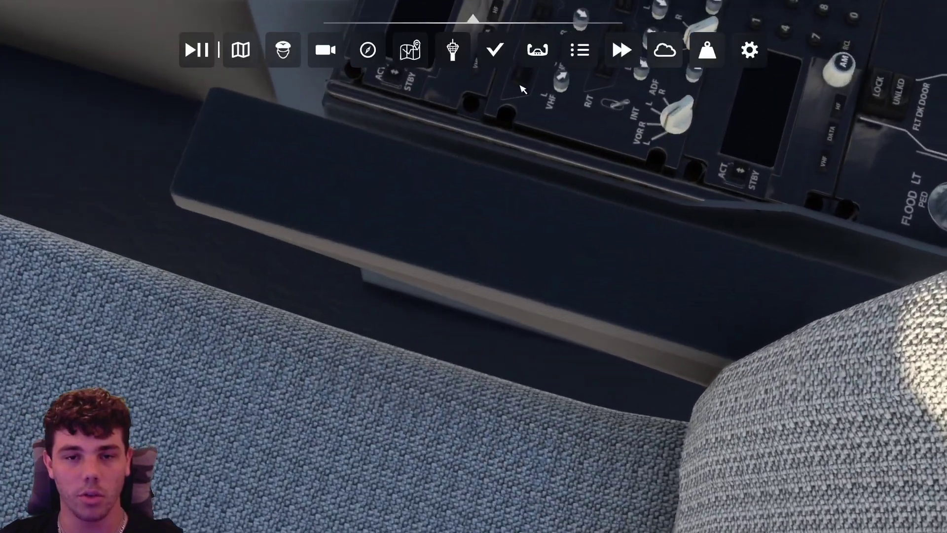